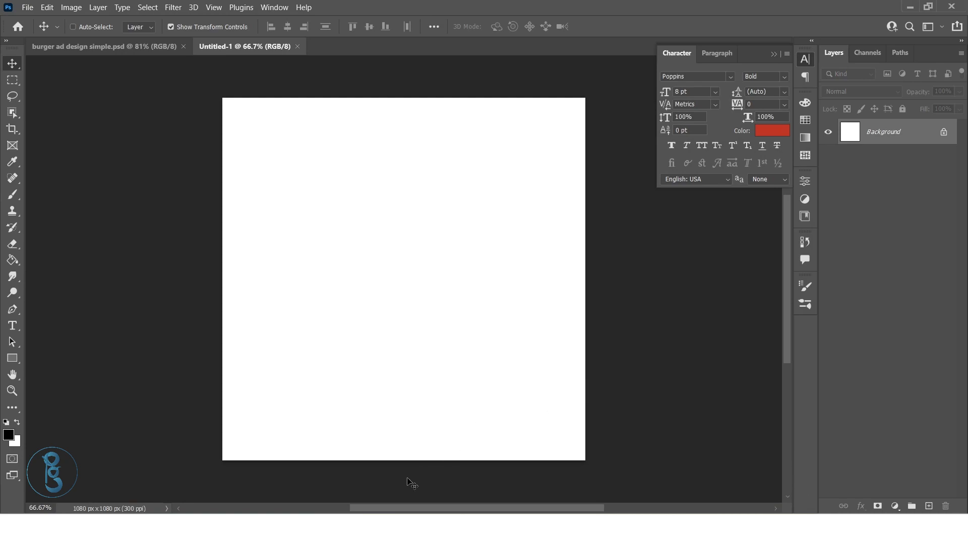
Place the burger image and the QR code image from the file folder into the blank document as separate layers
{"action": "left_click", "coordinate": [419, 529]}
{"action": "left_click", "coordinate": [227, 144]}
{"action": "left_click", "coordinate": [169, 144], "text": "ctrl"}
{"action": "left_click_drag", "start_coordinate": [220, 138], "coordinate": [362, 330]}
{"action": "key", "text": "alt+Tab"}
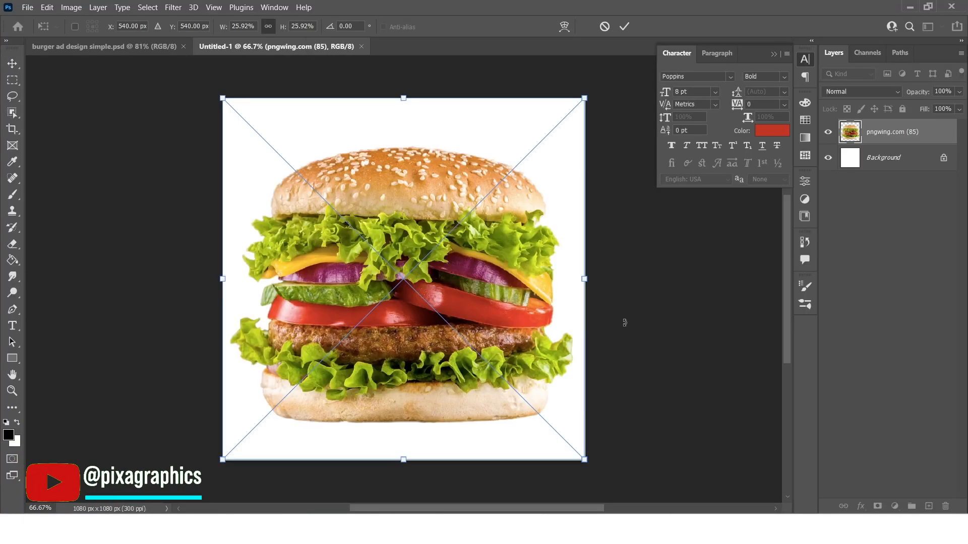
{"action": "left_click", "coordinate": [625, 26]}
{"action": "left_click", "coordinate": [624, 26]}
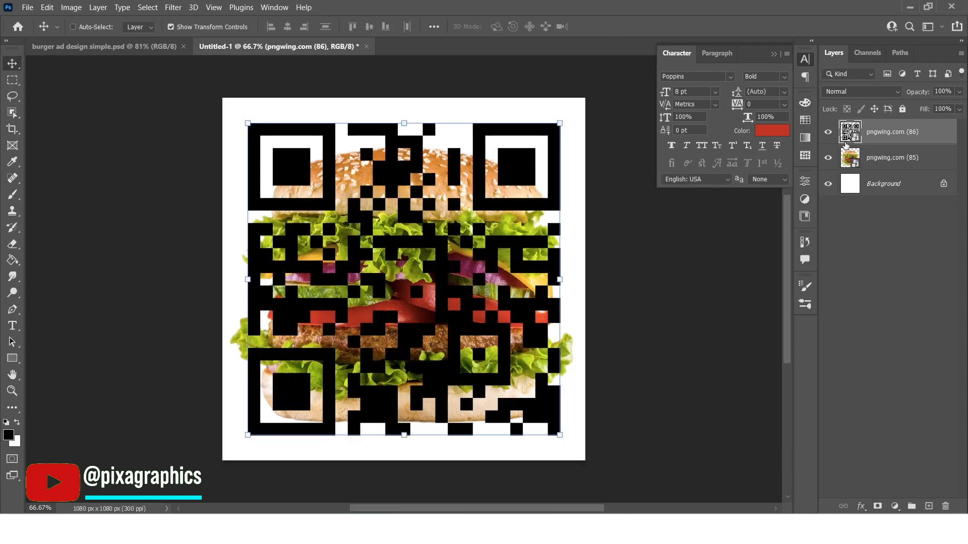
Hide the QR code layer, scale the burger to about 11.27%, and move it slightly above the canvas centre
{"action": "left_click", "coordinate": [828, 132]}
{"action": "left_click", "coordinate": [878, 160]}
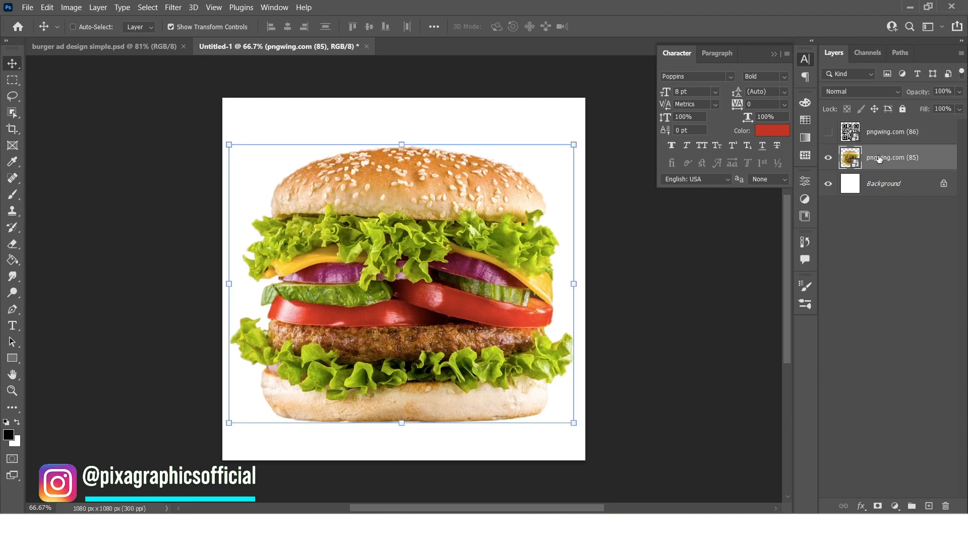
{"action": "key", "text": "ctrl+t"}
{"action": "left_click_drag", "start_coordinate": [584, 99], "coordinate": [482, 201]}
{"action": "left_click_drag", "start_coordinate": [404, 285], "coordinate": [404, 275]}
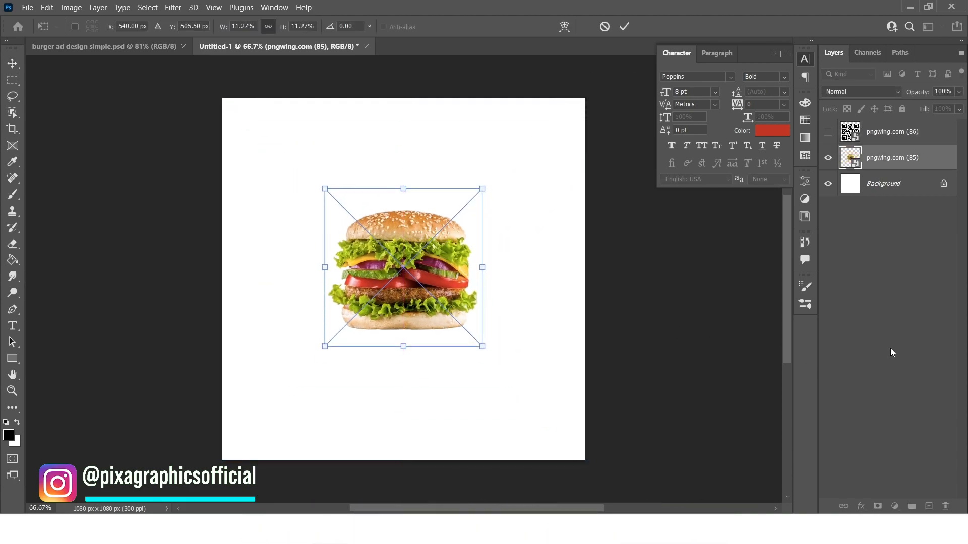
{"action": "key", "text": "Return"}
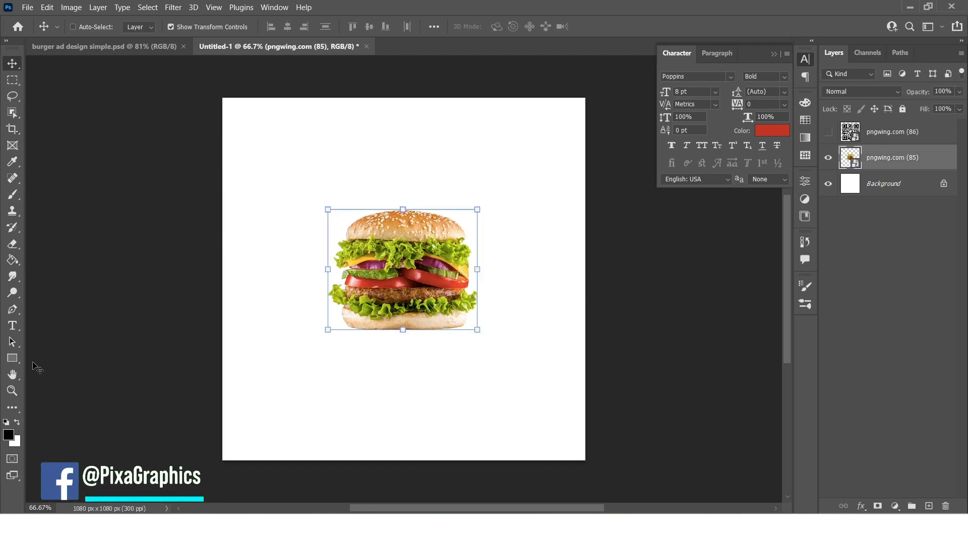
Draw a rectangle about 427 × 677 px from above the canvas's top edge down over the burger and fill it red
{"action": "left_click", "coordinate": [18, 358]}
{"action": "left_click_drag", "start_coordinate": [331, 85], "coordinate": [475, 312]}
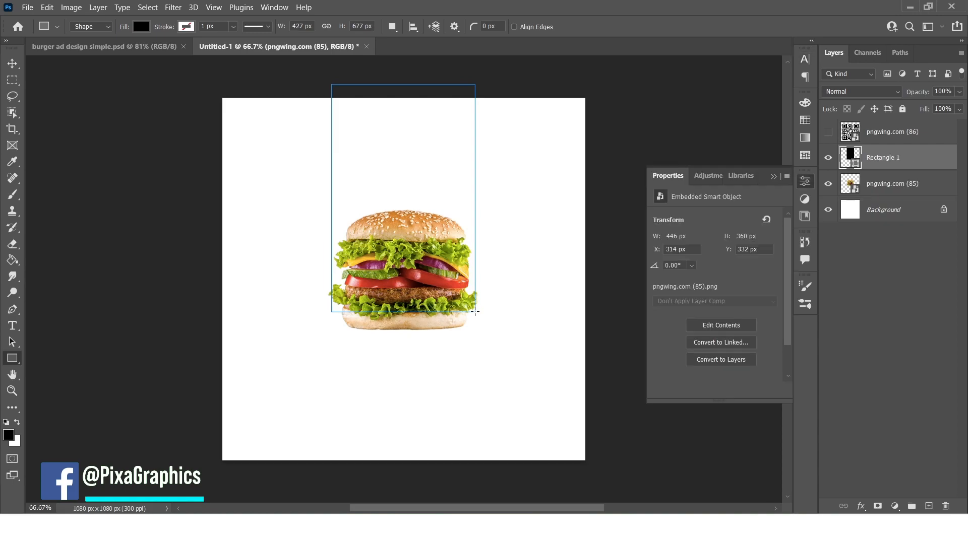
{"action": "left_click", "coordinate": [694, 311]}
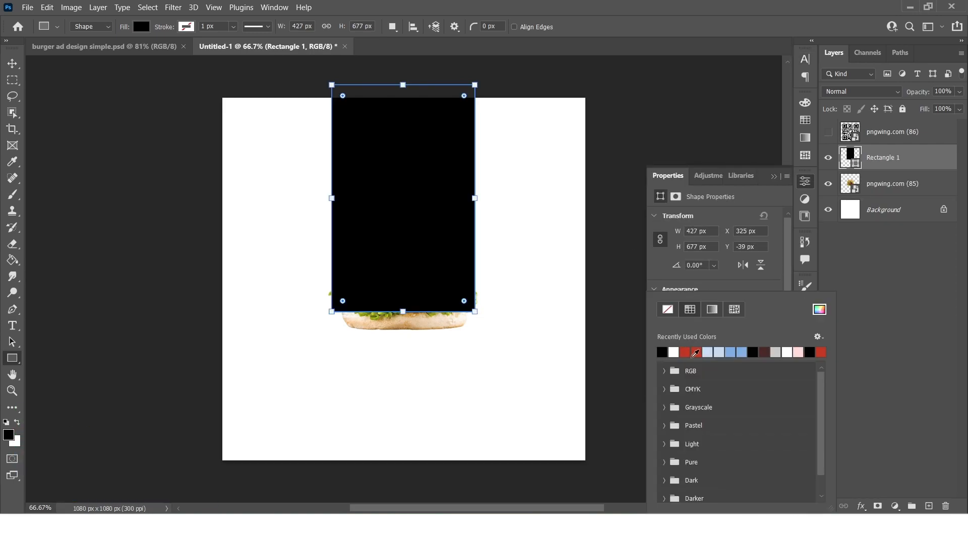
{"action": "left_click", "coordinate": [695, 352]}
{"action": "left_click", "coordinate": [726, 293]}
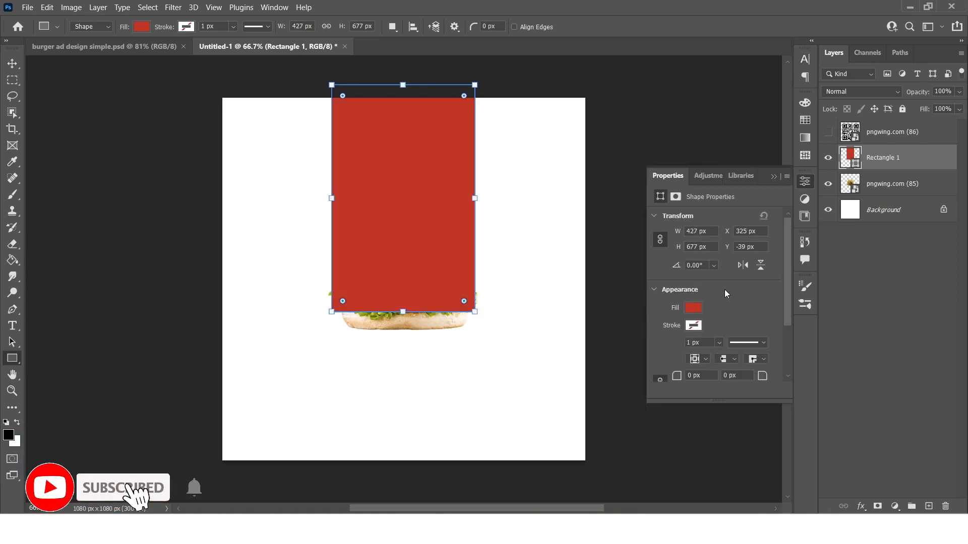
Move the red rectangle layer behind the burger layer
{"action": "key", "text": "ctrl+bracketleft"}
{"action": "left_click", "coordinate": [693, 323]}
{"action": "left_click", "coordinate": [911, 334]}
{"action": "left_click", "coordinate": [882, 184]}
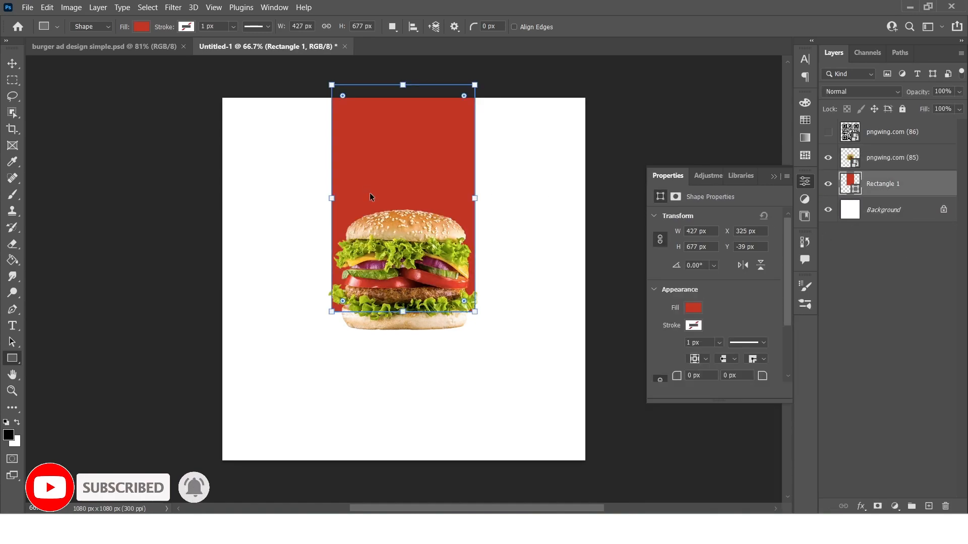
Narrow the red rectangle from both sides to about 315 px wide, keeping its height
{"action": "key", "text": "ctrl+t"}
{"action": "left_click_drag", "start_coordinate": [474, 198], "coordinate": [458, 198]}
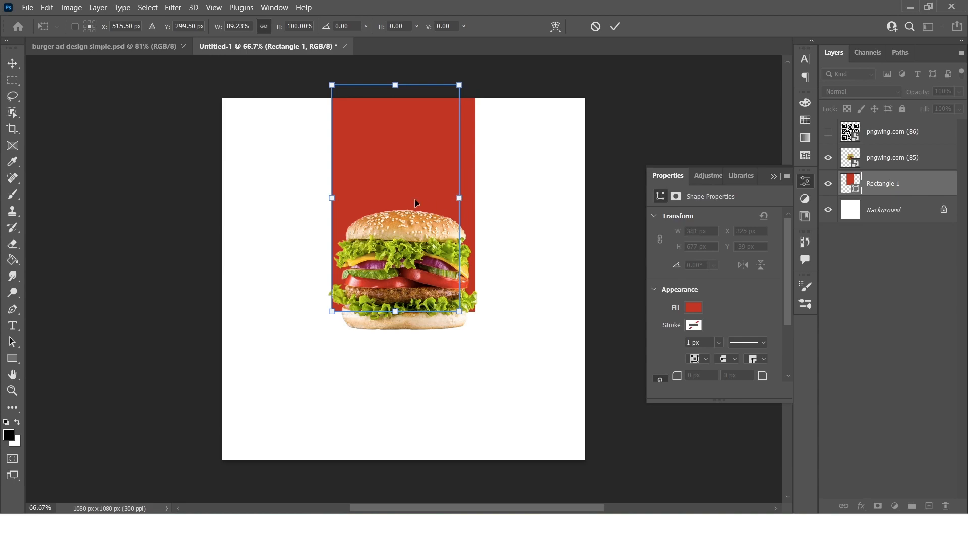
{"action": "left_click_drag", "start_coordinate": [332, 198], "coordinate": [353, 198]}
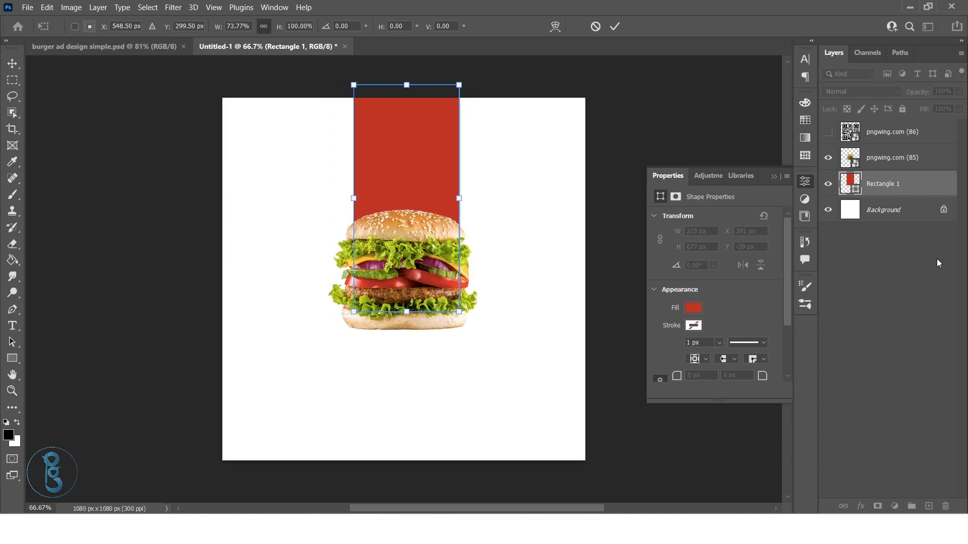
{"action": "key", "text": "Return"}
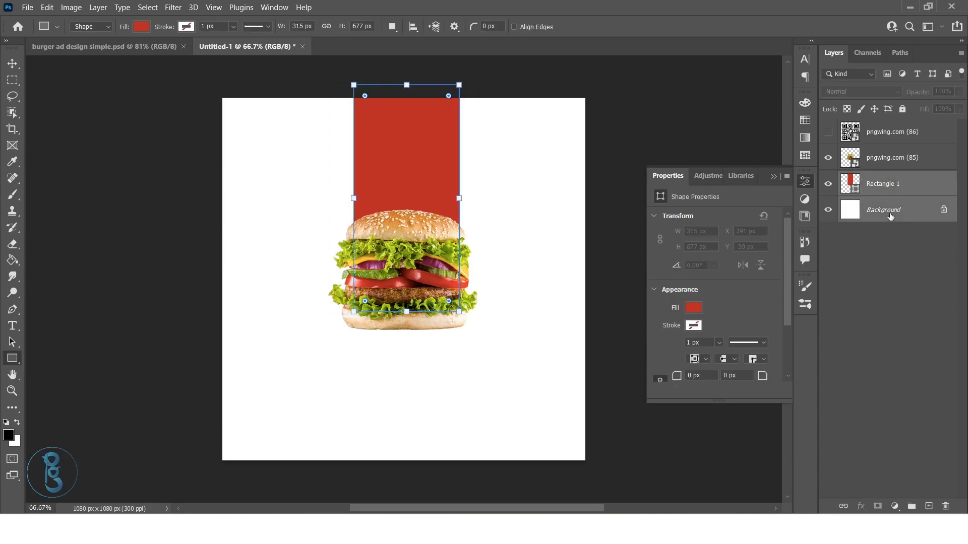
Align the burger, red rectangle and background layers on their horizontal centres
{"action": "left_click", "coordinate": [880, 159], "text": "shift"}
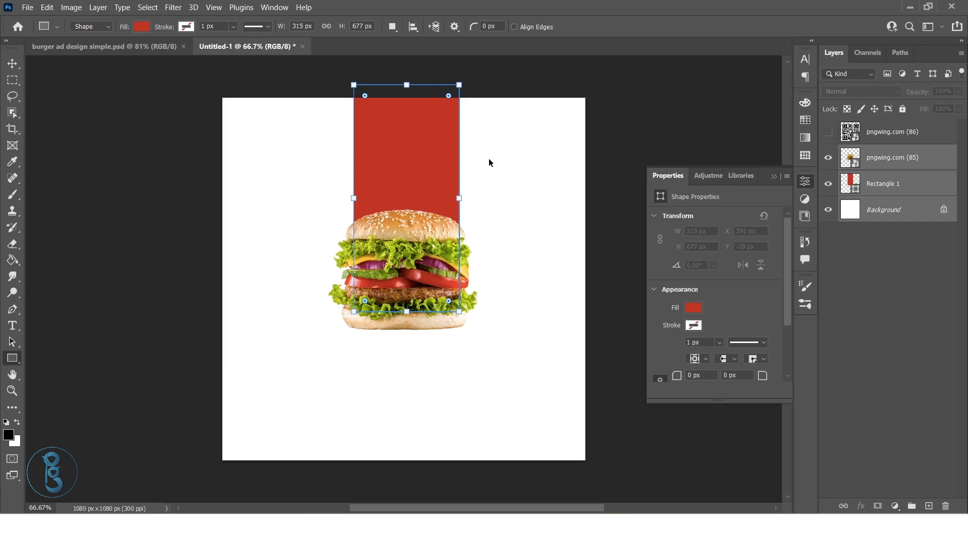
{"action": "left_click", "coordinate": [14, 66]}
{"action": "left_click", "coordinate": [288, 28]}
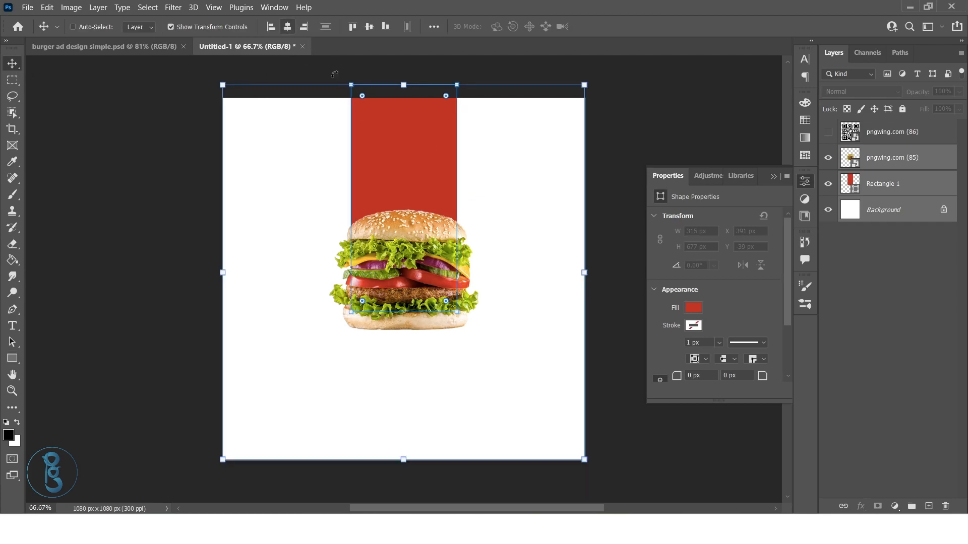
{"action": "left_click", "coordinate": [850, 302]}
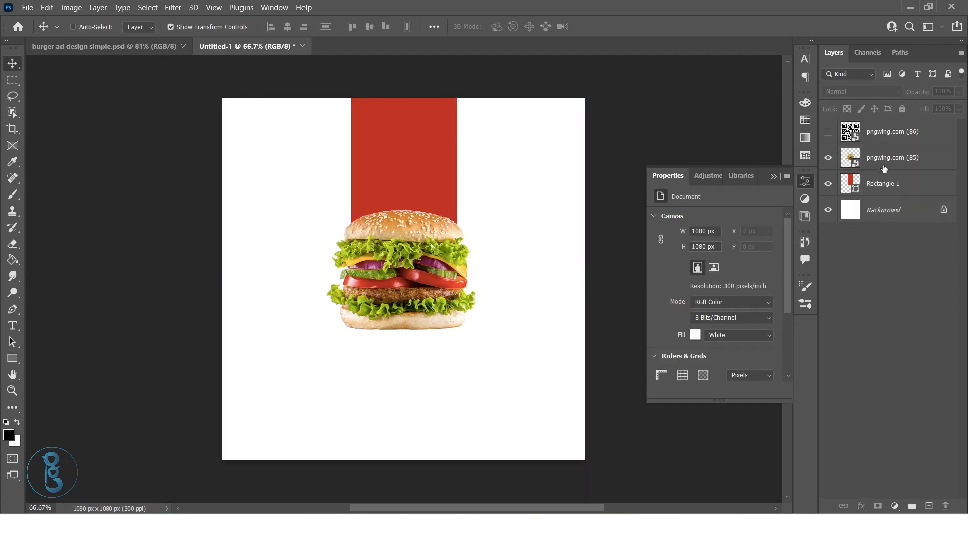
Add a new layer above the red rectangle and set up a flattened elliptical soft brush, 388 px with 0% hardness
{"action": "left_click", "coordinate": [886, 184]}
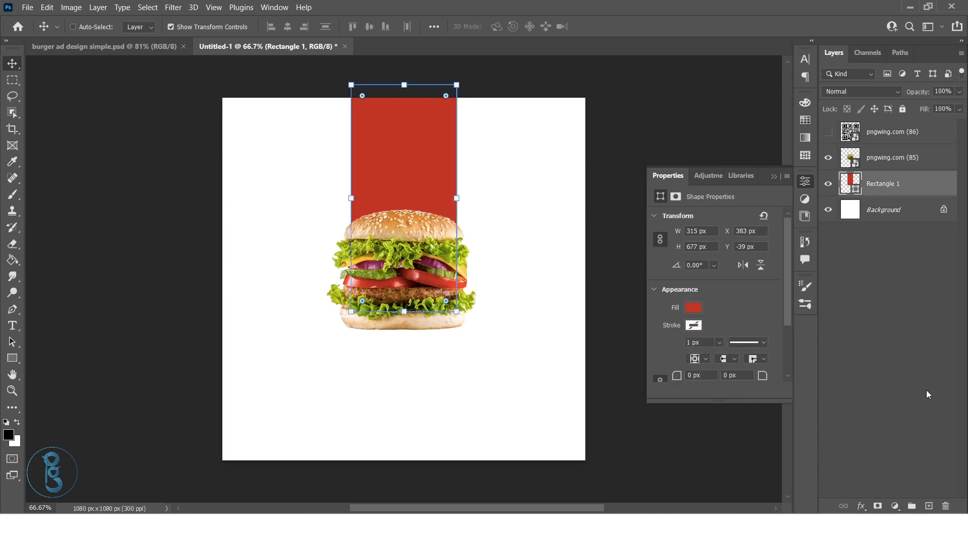
{"action": "left_click", "coordinate": [929, 507]}
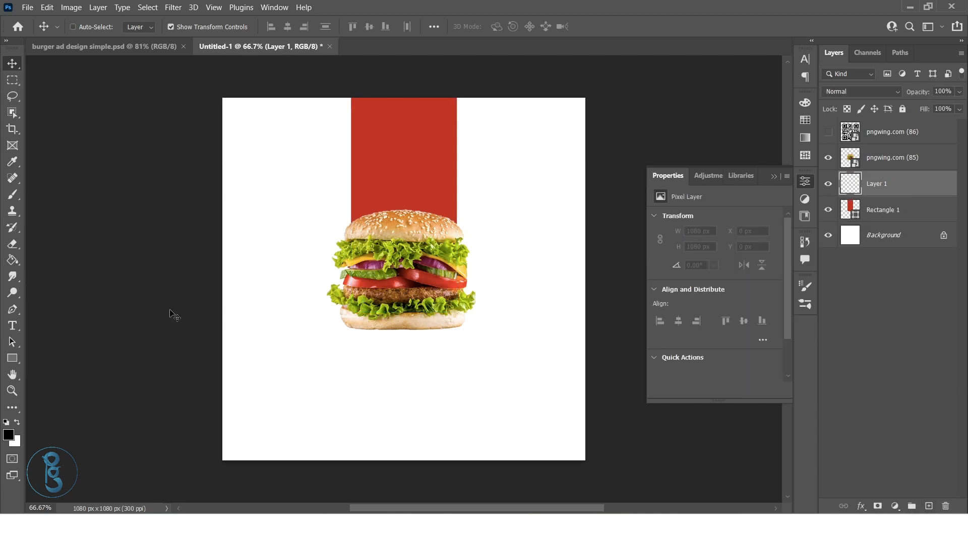
{"action": "left_click", "coordinate": [13, 195]}
{"action": "left_click_drag", "start_coordinate": [400, 341], "coordinate": [417, 345]}
{"action": "right_click", "coordinate": [418, 345]}
{"action": "left_click_drag", "start_coordinate": [440, 257], "coordinate": [440, 259]}
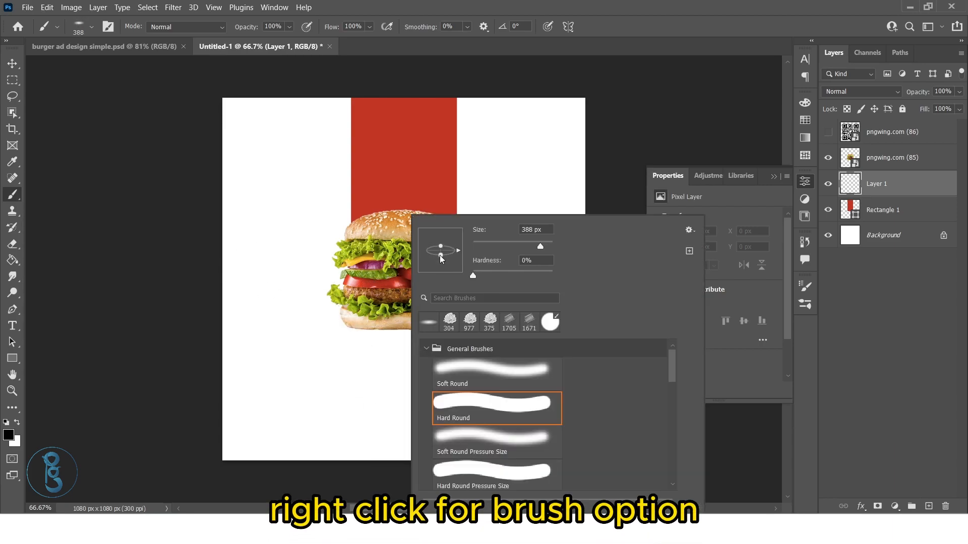
{"action": "left_click", "coordinate": [831, 357]}
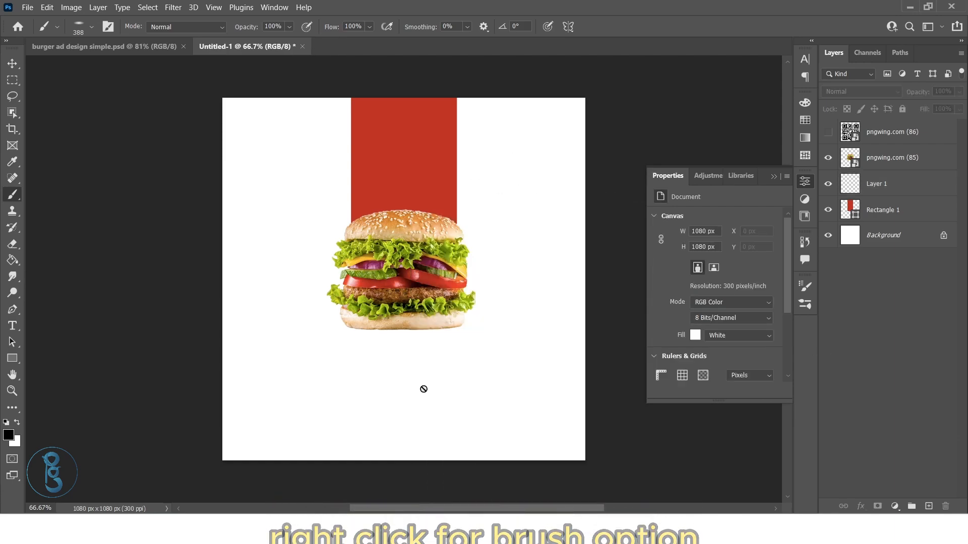
Paint a soft black shadow under the burger on the new layer with the brush at about 482 px
{"action": "left_click", "coordinate": [886, 187]}
{"action": "left_click_drag", "start_coordinate": [398, 334], "coordinate": [424, 348]}
{"action": "left_click", "coordinate": [406, 333]}
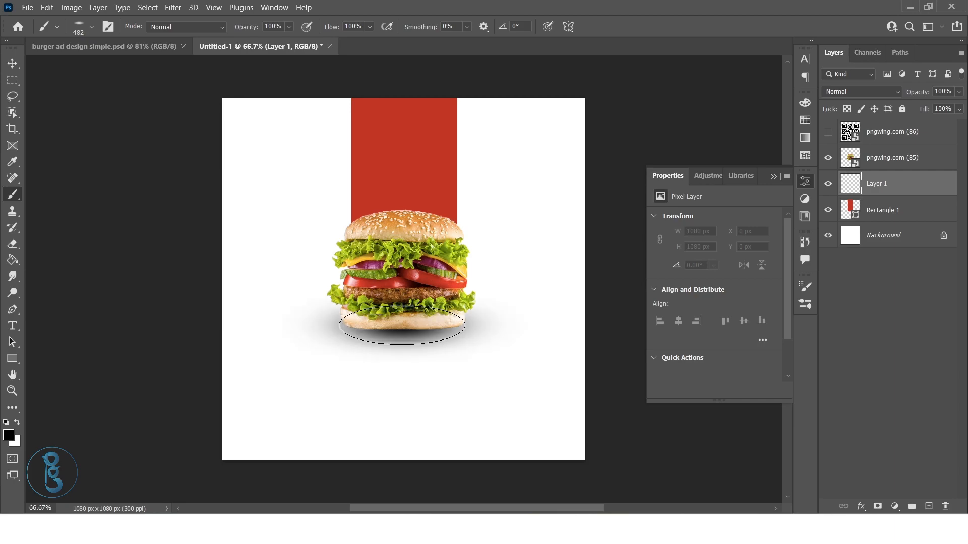
Flatten the burger's shadow to about 36.63% of its height and set its layer opacity to 60%
{"action": "key", "text": "ctrl+t"}
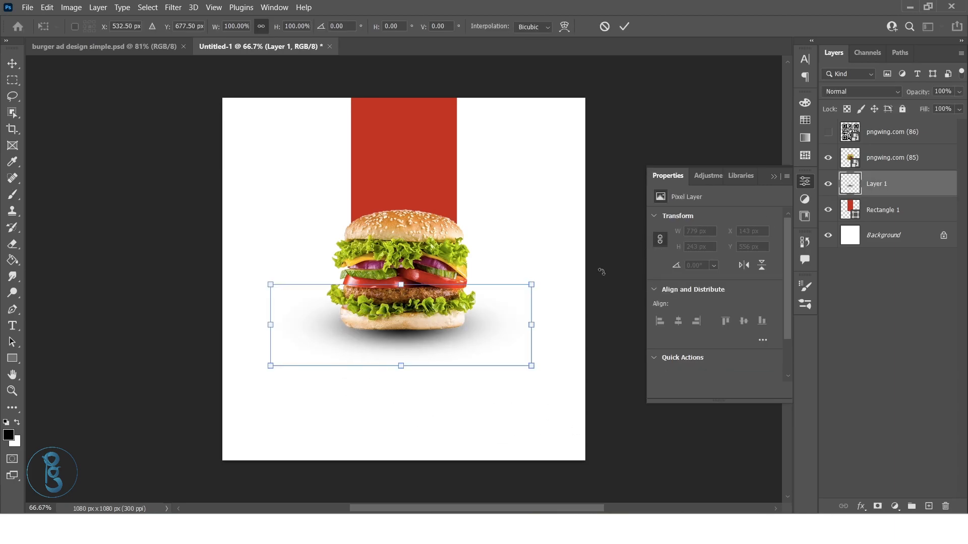
{"action": "left_click_drag", "start_coordinate": [402, 280], "coordinate": [400, 320]}
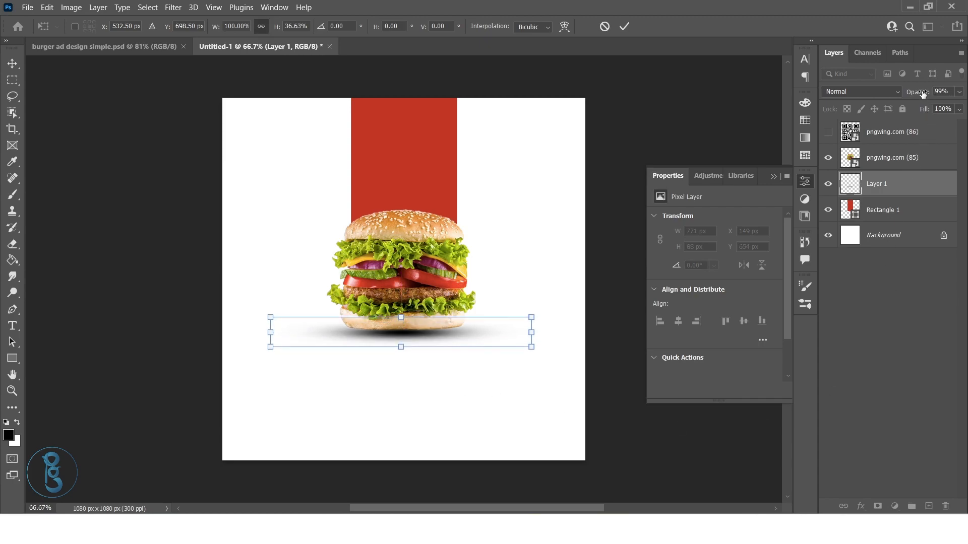
{"action": "left_click_drag", "start_coordinate": [923, 94], "coordinate": [902, 98]}
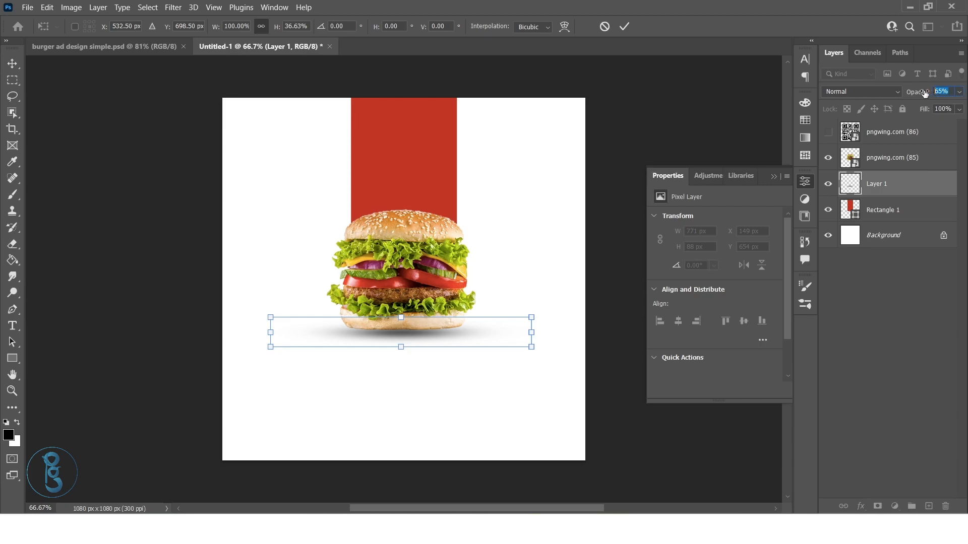
{"action": "type", "text": "60"}
{"action": "left_click", "coordinate": [906, 361]}
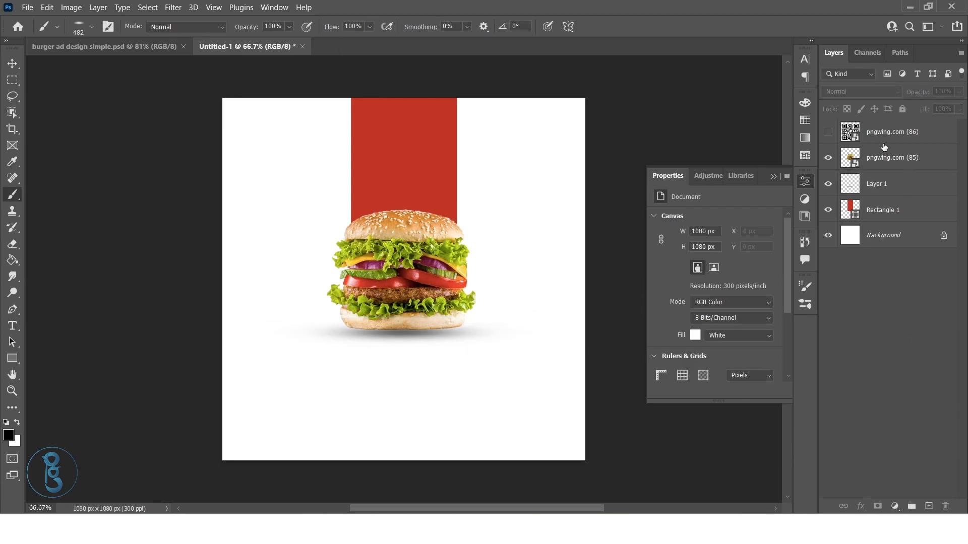
Show the QR code layer, scale it to about 87 × 87 px, and place it at the canvas's bottom centre
{"action": "left_click", "coordinate": [836, 132]}
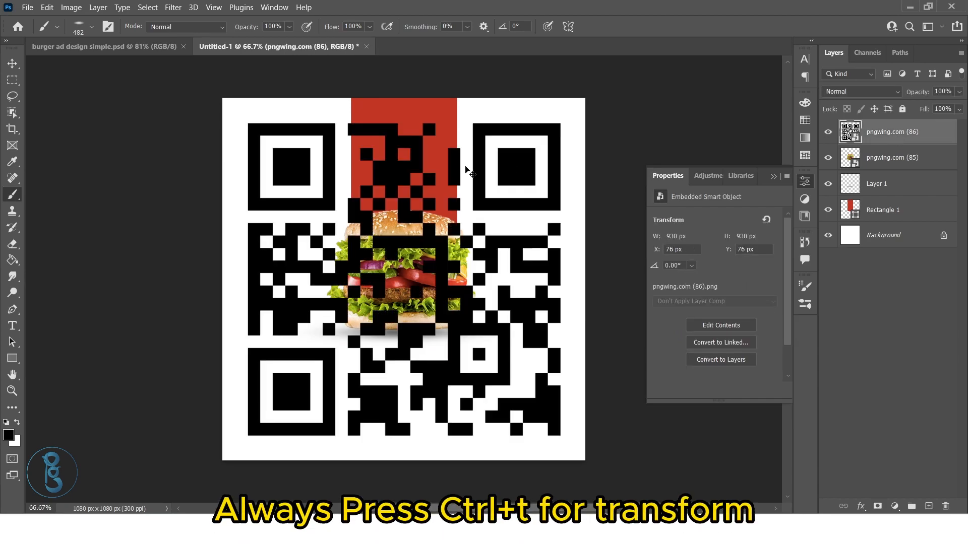
{"action": "key", "text": "ctrl+t"}
{"action": "left_click_drag", "start_coordinate": [584, 99], "coordinate": [421, 420]}
{"action": "left_click_drag", "start_coordinate": [410, 437], "coordinate": [408, 438]}
{"action": "left_click", "coordinate": [881, 344]}
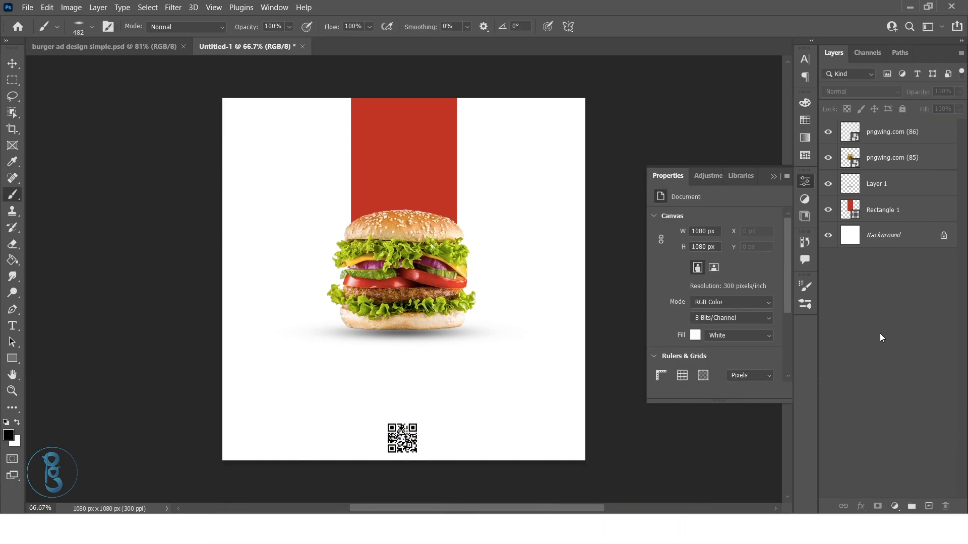
Add the text "HUNGRY" below the burger in red Poppins Bold at 8 pt
{"action": "left_click", "coordinate": [884, 139]}
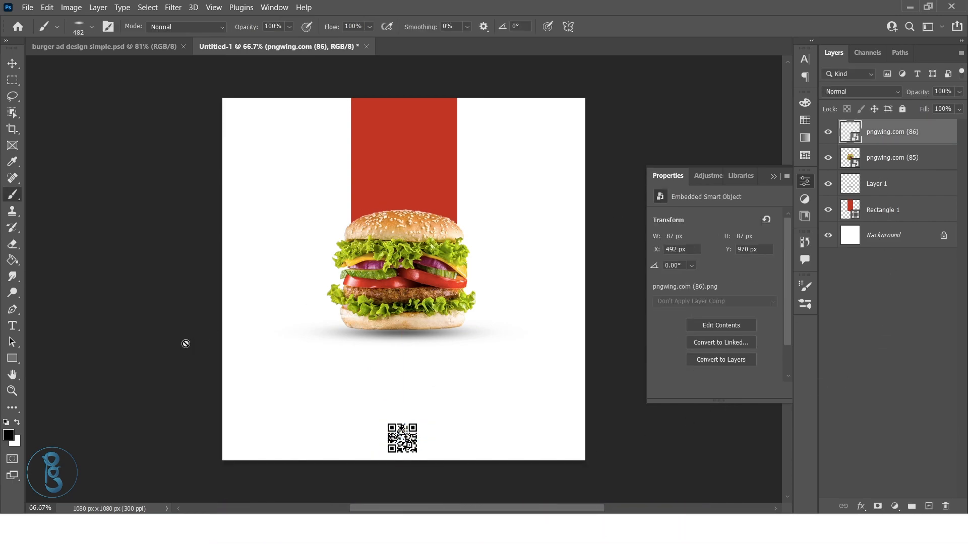
{"action": "left_click", "coordinate": [17, 328]}
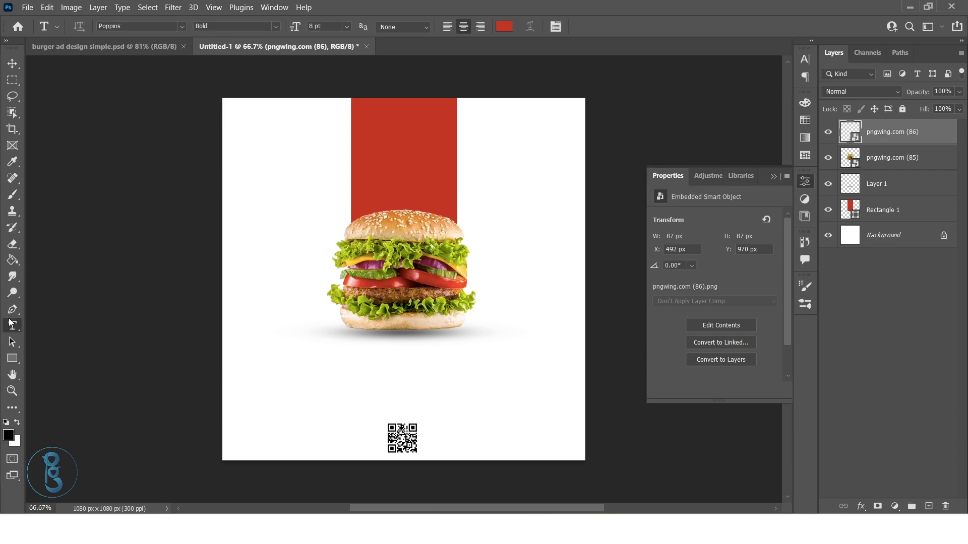
{"action": "left_click", "coordinate": [373, 365]}
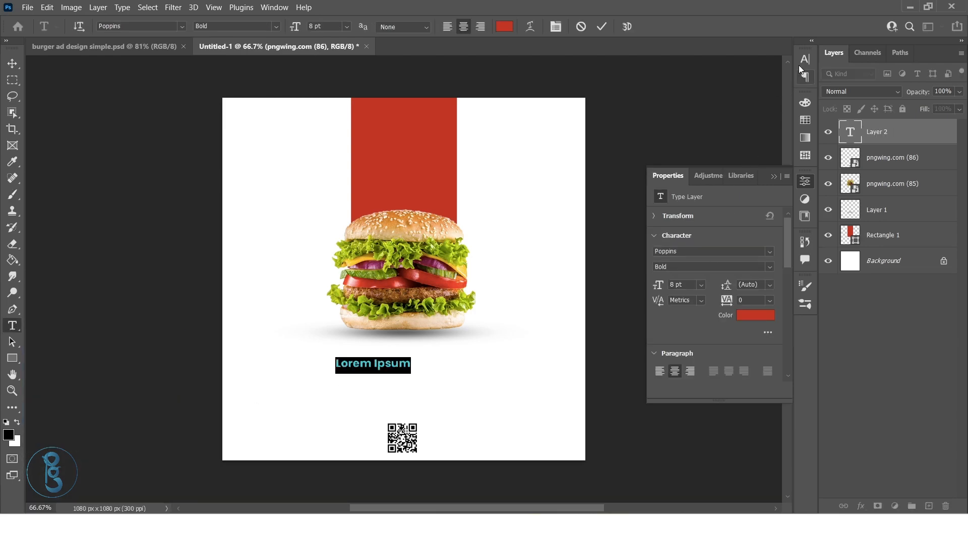
{"action": "left_click", "coordinate": [799, 64]}
{"action": "left_click", "coordinate": [729, 77]}
{"action": "left_click", "coordinate": [729, 77]}
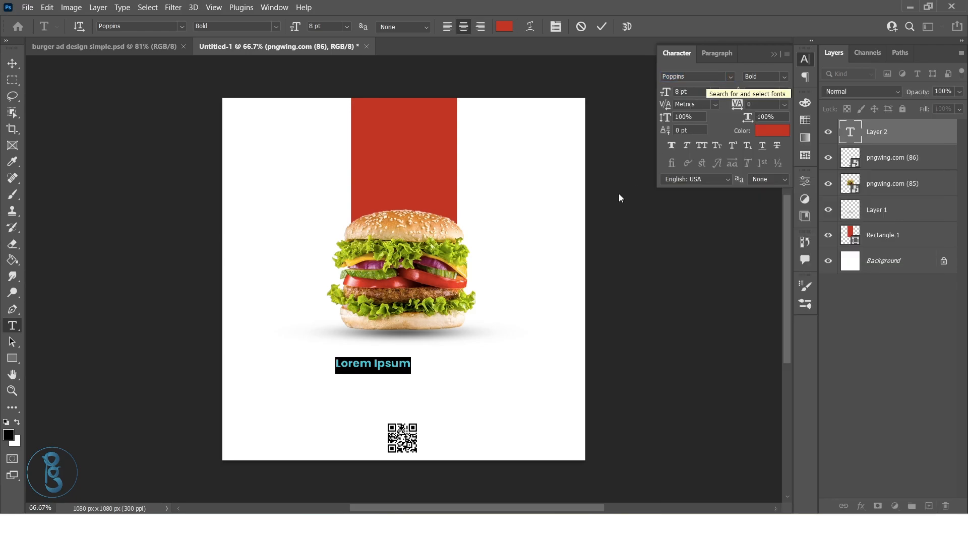
{"action": "left_click", "coordinate": [390, 366]}
{"action": "double_click", "coordinate": [390, 366]}
{"action": "key", "text": "ctrl+a"}
{"action": "key", "text": "BackSpace"}
{"action": "type", "text": "HUNGRY7"}
{"action": "key", "text": "BackSpace"}
{"action": "key", "text": "ctrl+Return"}
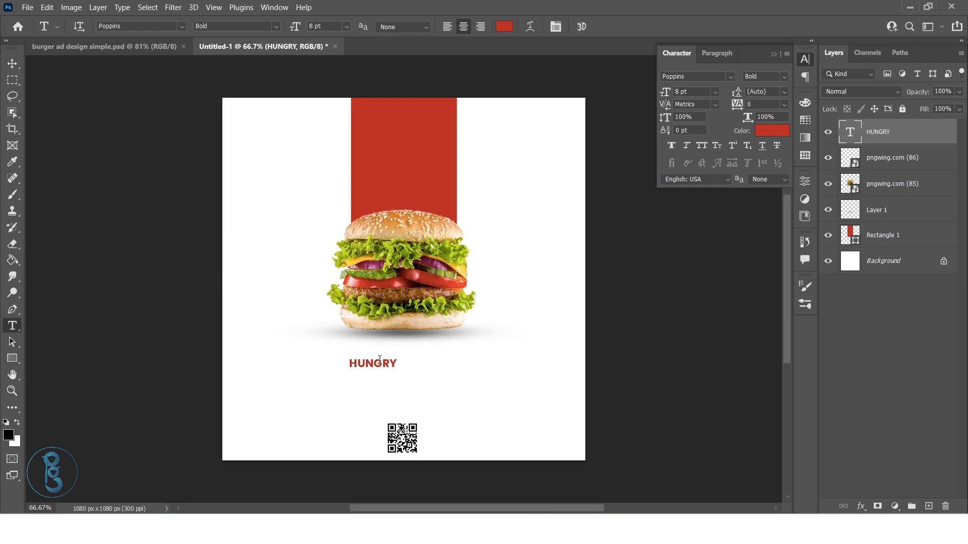
Enlarge the "HUNGRY" text to about the burger's width and centre it directly beneath the shadow
{"action": "left_click", "coordinate": [8, 69]}
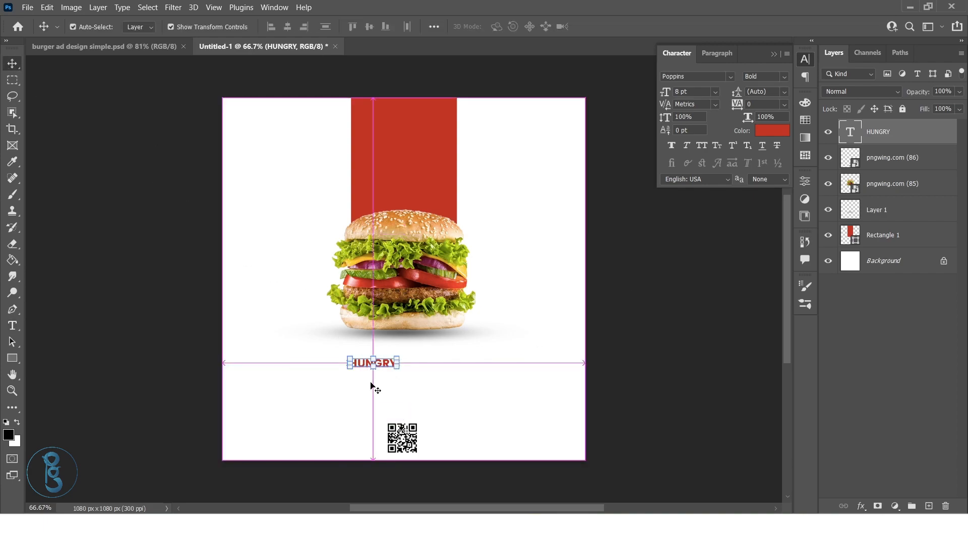
{"action": "key", "text": "ctrl+t"}
{"action": "mouse_move", "coordinate": [398, 367]}
{"action": "left_mouse_down"}
{"action": "mouse_move", "coordinate": [445, 366]}
{"action": "mouse_move", "coordinate": [405, 387]}
{"action": "mouse_move", "coordinate": [406, 368]}
{"action": "left_mouse_up"}
{"action": "key", "text": "Return"}
{"action": "left_click", "coordinate": [860, 351]}
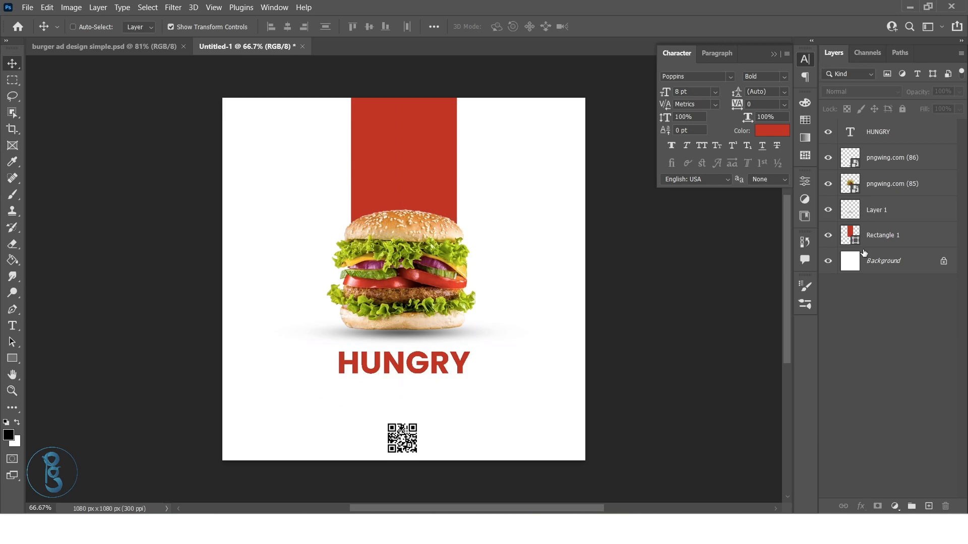
Group the burger, its shadow layer and the red rectangle
{"action": "left_click", "coordinate": [882, 184]}
{"action": "left_click", "coordinate": [887, 210], "text": "shift"}
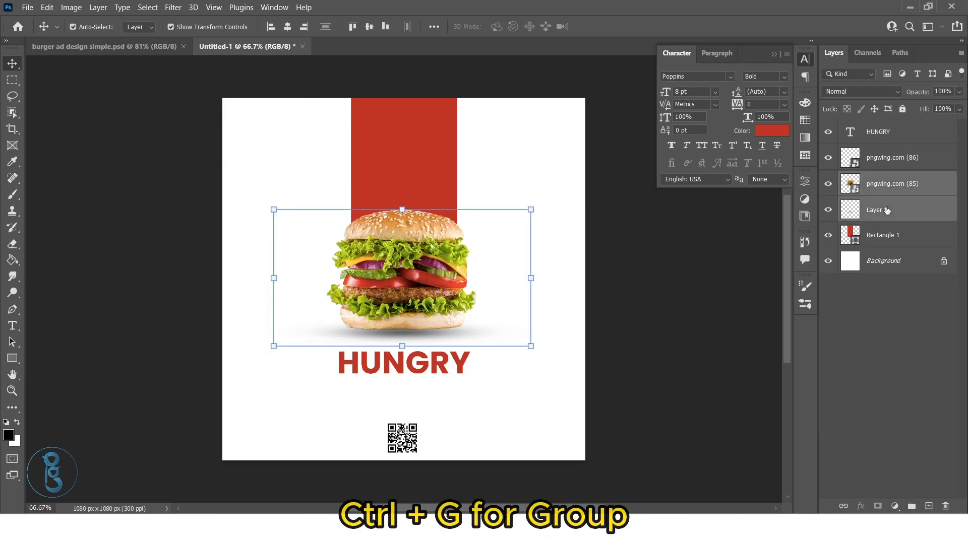
{"action": "left_click", "coordinate": [893, 237], "text": "shift"}
{"action": "key", "text": "ctrl+g"}
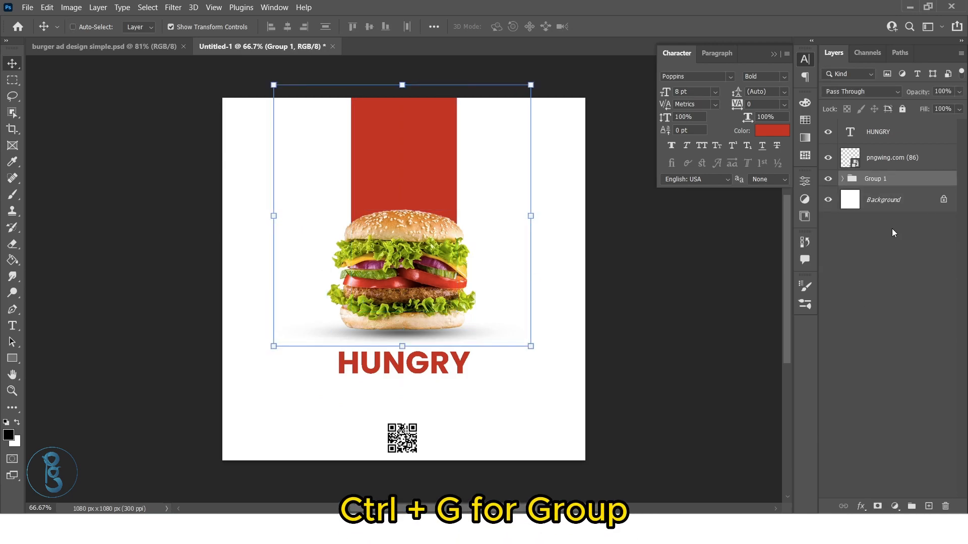
Move the burger group slightly up and the "HUNGRY" text down to open a gap between them
{"action": "left_click_drag", "start_coordinate": [406, 302], "coordinate": [406, 296]}
{"action": "left_click", "coordinate": [864, 130]}
{"action": "left_click_drag", "start_coordinate": [403, 359], "coordinate": [403, 376]}
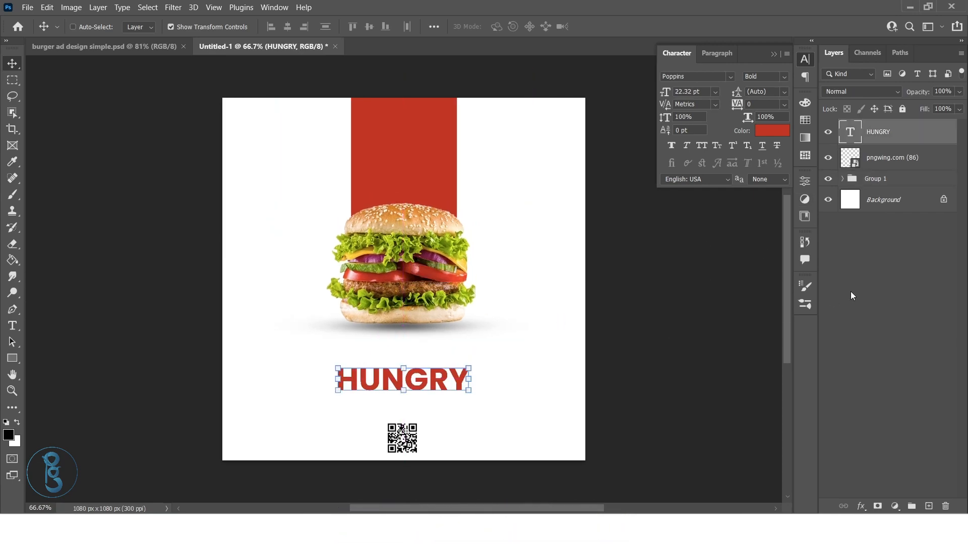
{"action": "left_click", "coordinate": [896, 264]}
Duplicate the "HUNGRY" text and place the copy just above the original, shifted slightly to its left
{"action": "left_click", "coordinate": [864, 138]}
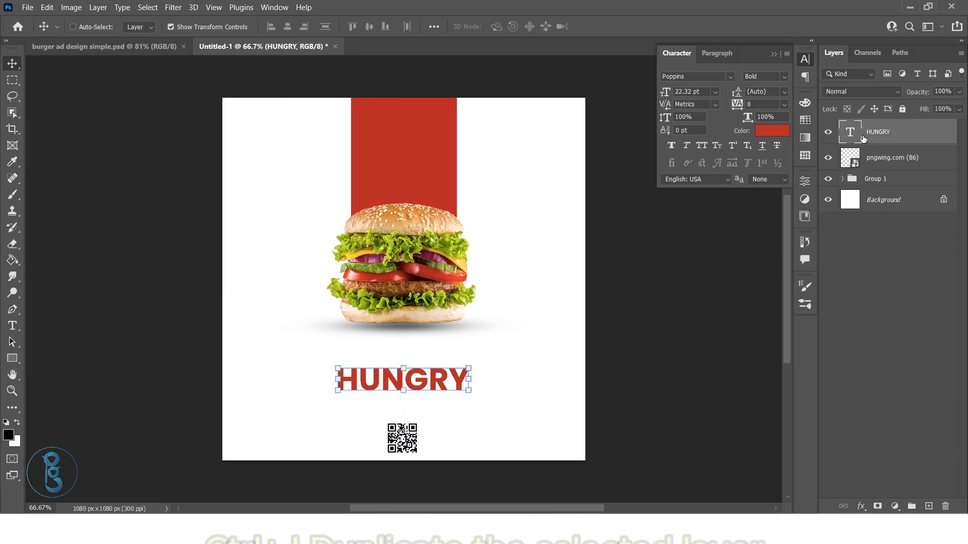
{"action": "key", "text": "ctrl+j"}
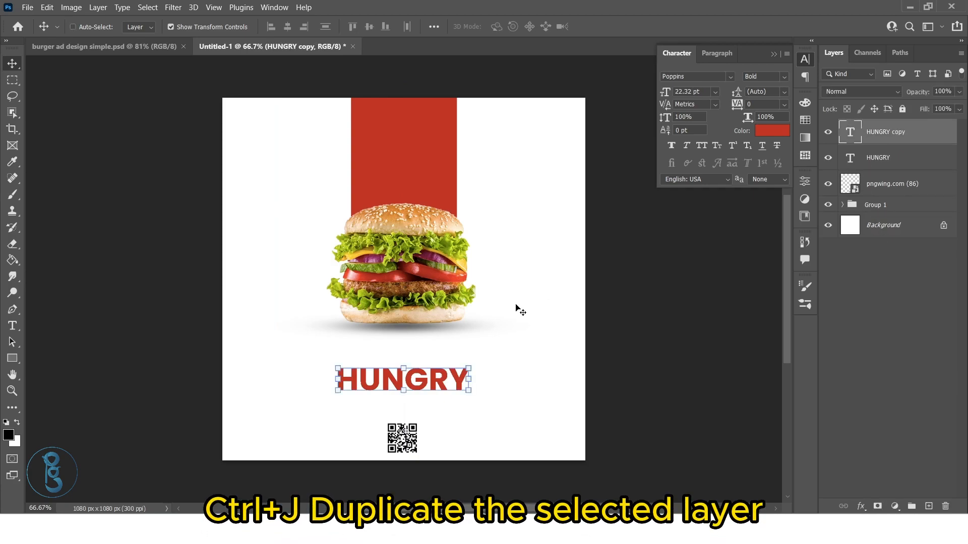
{"action": "left_click_drag", "start_coordinate": [432, 388], "coordinate": [417, 361]}
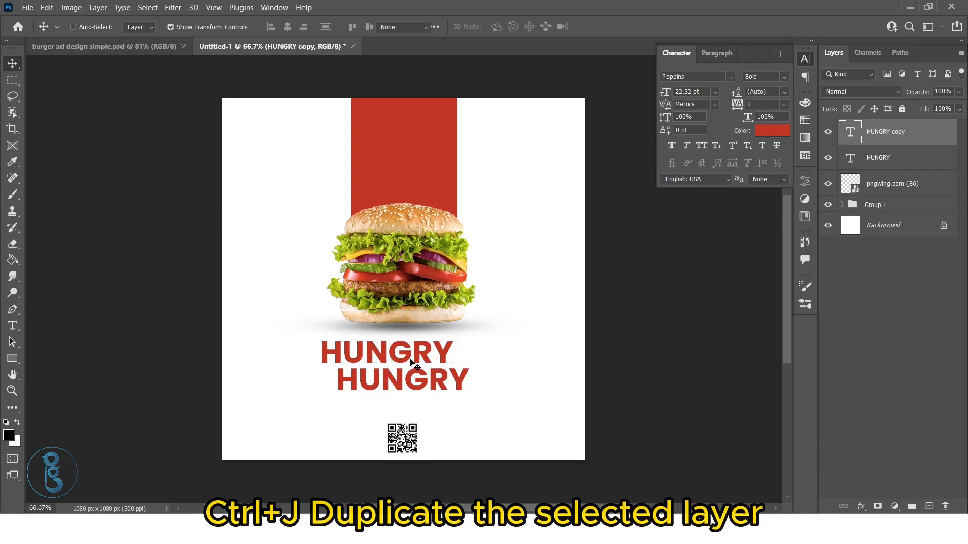
Change the wording of the upper "HUNGRY" copy to "Are You"
{"action": "double_click", "coordinate": [411, 357]}
{"action": "type", "text": "Are YOU"}
{"action": "key", "text": "BackSpace"}
{"action": "key", "text": "BackSpace"}
{"action": "type", "text": "ou"}
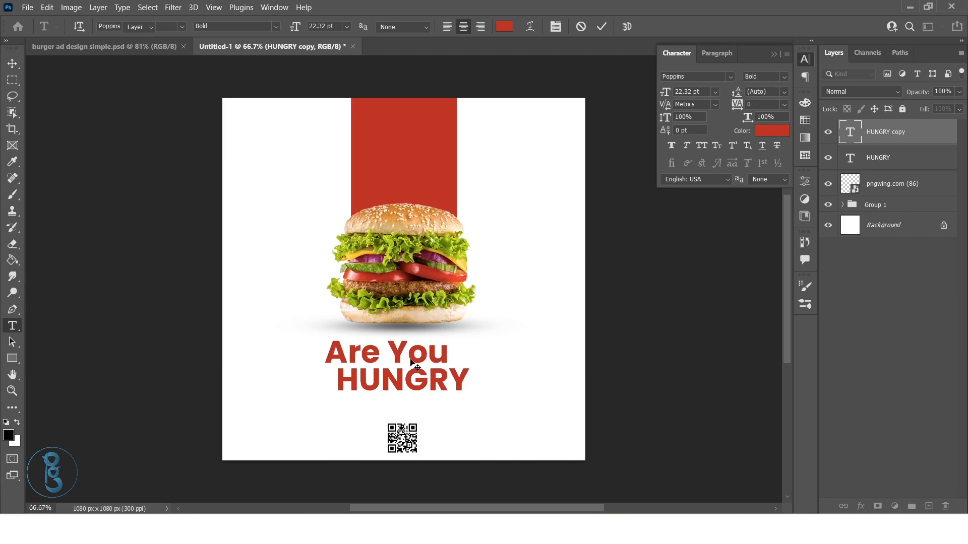
{"action": "key", "text": "ctrl+Return"}
{"action": "key", "text": "v"}
Set the "Are You" text to Poppins Light and scale it down to about 64%
{"action": "left_click", "coordinate": [783, 77]}
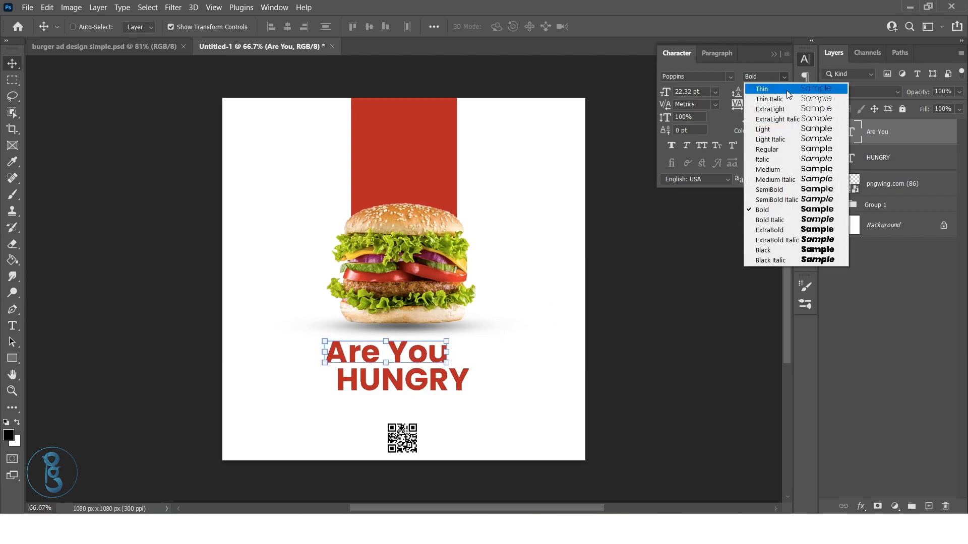
{"action": "left_click", "coordinate": [788, 126]}
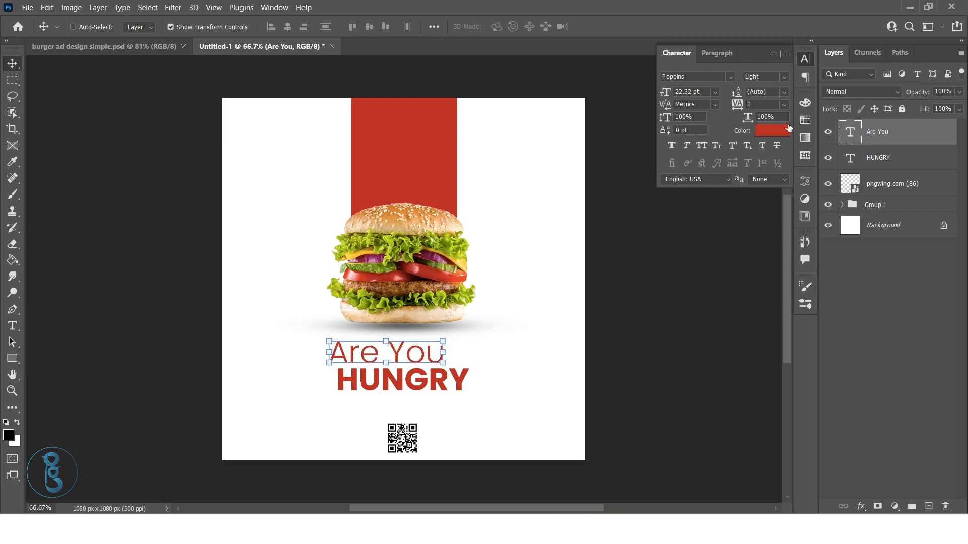
{"action": "left_click_drag", "start_coordinate": [450, 341], "coordinate": [422, 362]}
Position "Are You" directly above the start of "HUNGRY", slightly overhanging its left edge
{"action": "left_click_drag", "start_coordinate": [401, 360], "coordinate": [369, 355]}
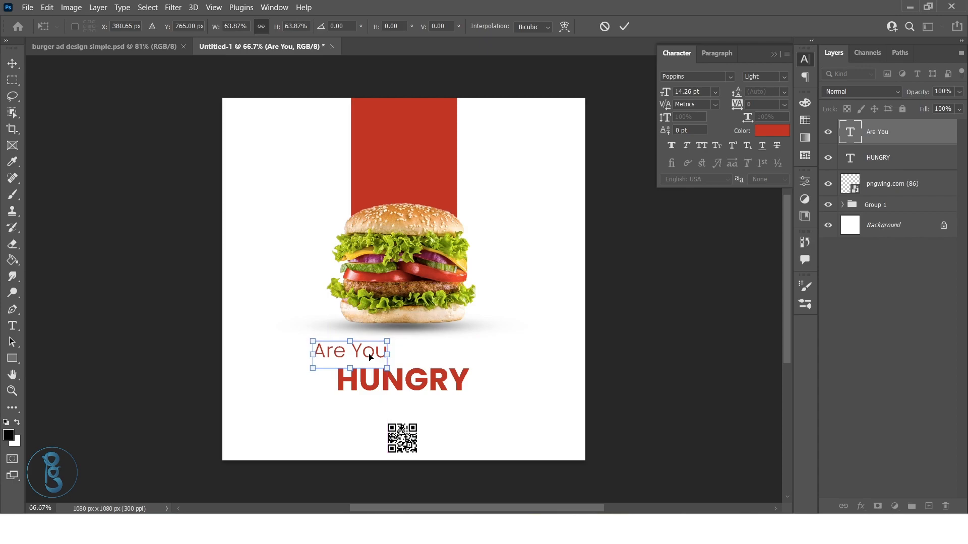
{"action": "key", "text": "shift+Down"}
{"action": "key", "text": "shift+Down"}
{"action": "key", "text": "Down"}
{"action": "key", "text": "Down"}
{"action": "key", "text": "Down"}
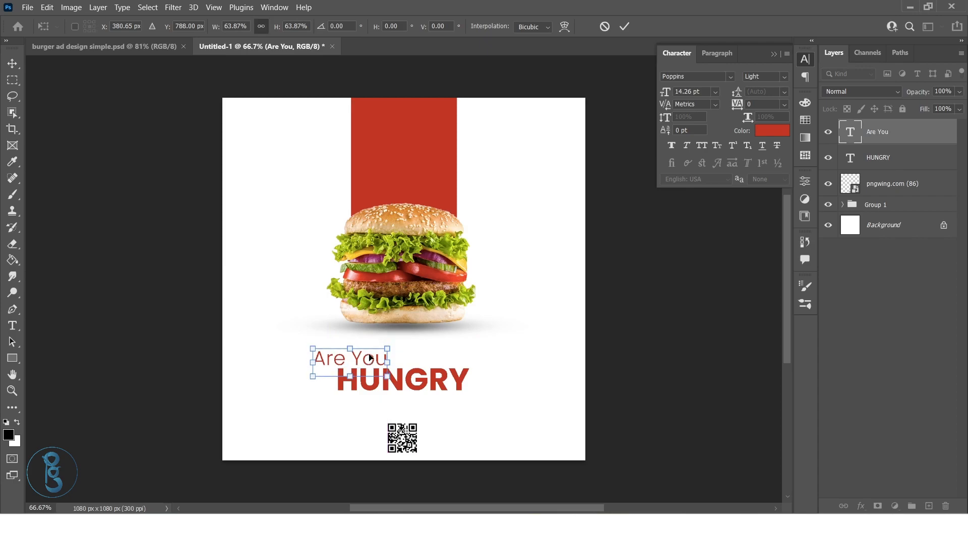
{"action": "left_click", "coordinate": [910, 378]}
Copy the "HUNGRY" text to the canvas's upper left and change it to "logo here" on two lines
{"action": "right_click", "coordinate": [417, 388]}
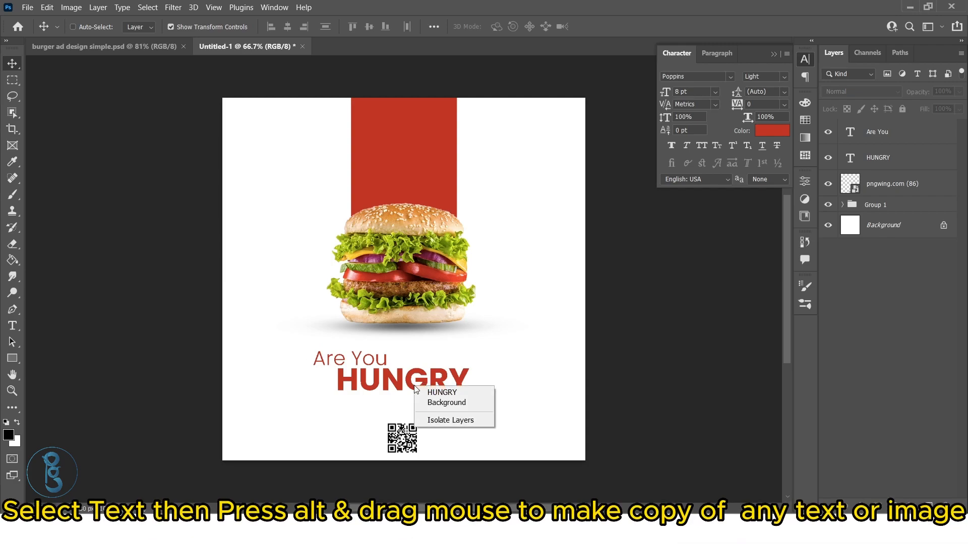
{"action": "left_click", "coordinate": [427, 393]}
{"action": "left_click_drag", "start_coordinate": [433, 383], "coordinate": [324, 128], "text": "alt"}
{"action": "double_click", "coordinate": [322, 120]}
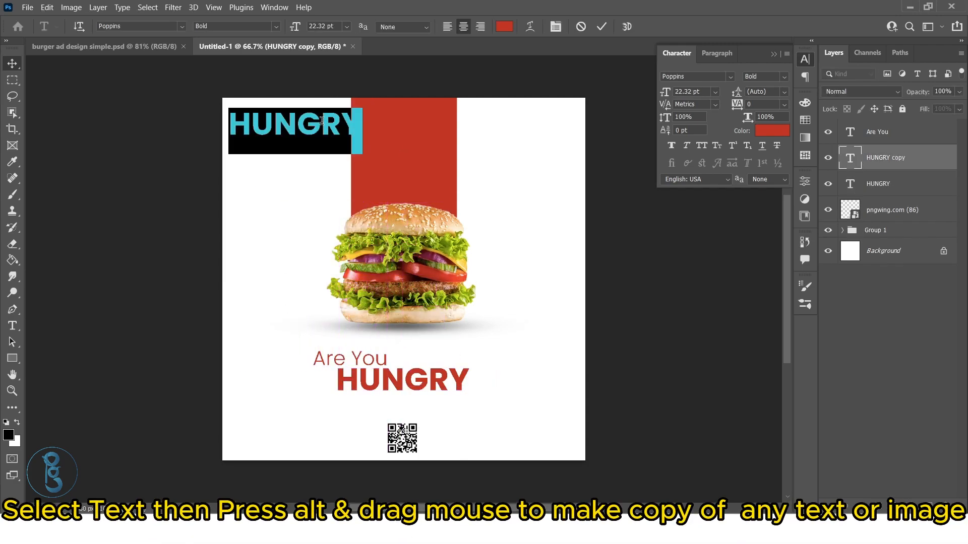
{"action": "type", "text": "logo"}
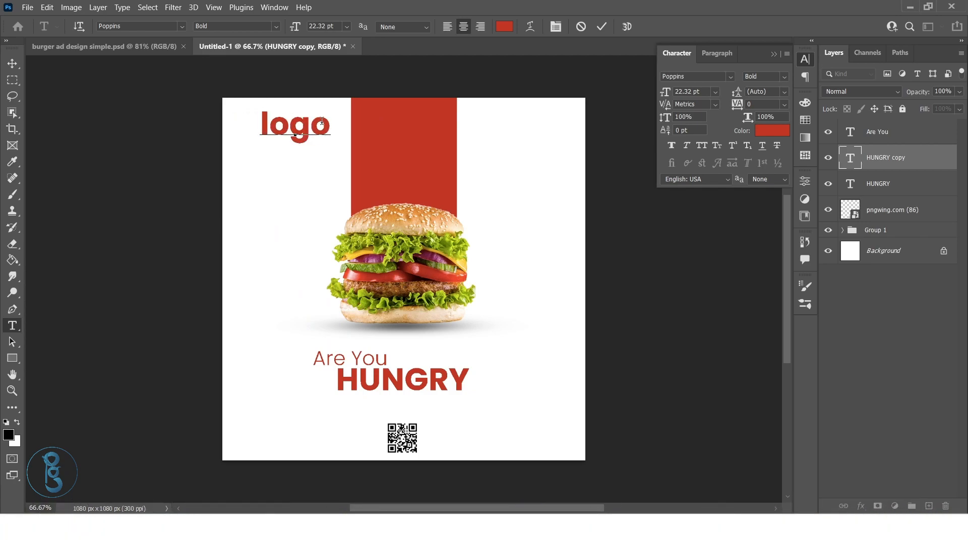
{"action": "key", "text": "Return"}
{"action": "type", "text": "here"}
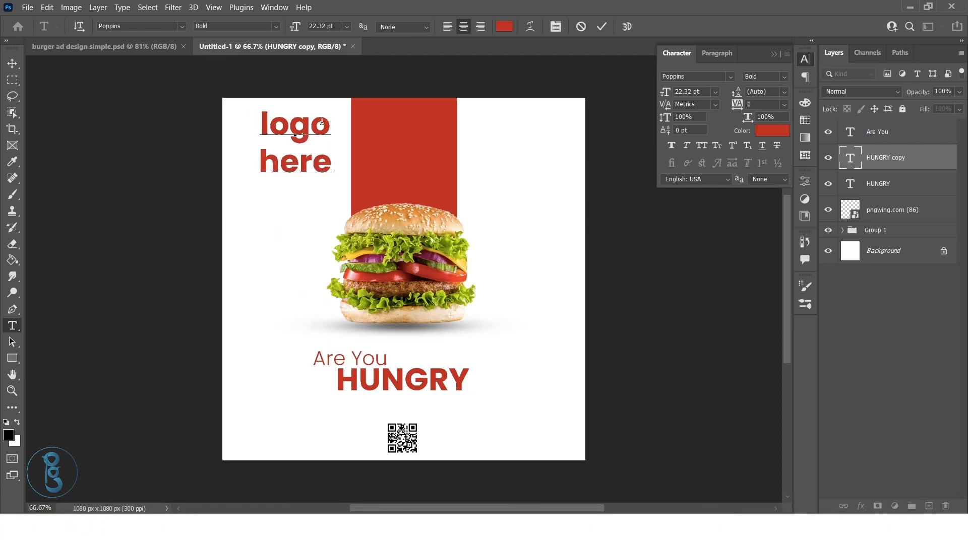
{"action": "key", "text": "ctrl+Return"}
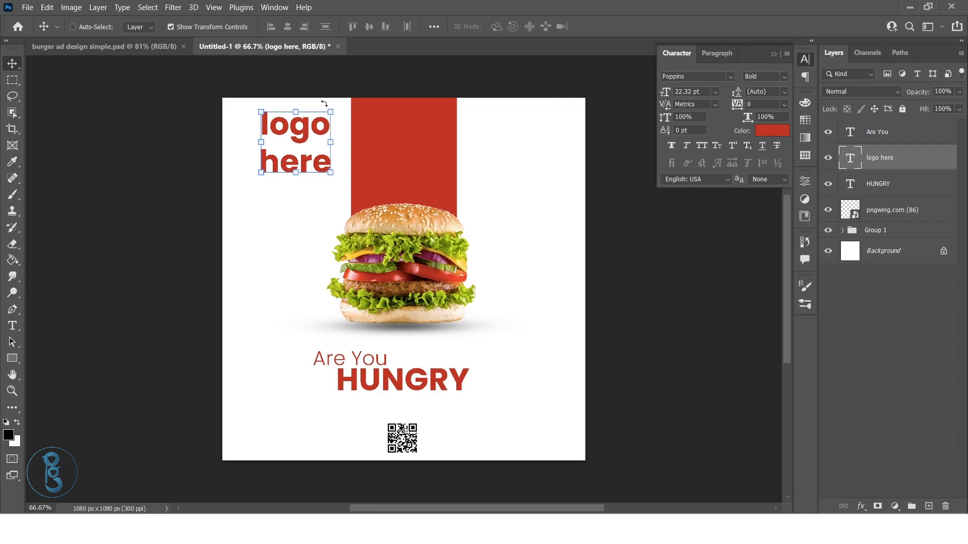
Scale the "logo here" text to about 41% and fit it into the canvas's top-left corner
{"action": "key", "text": "ctrl+t"}
{"action": "left_click_drag", "start_coordinate": [331, 195], "coordinate": [237, 111]}
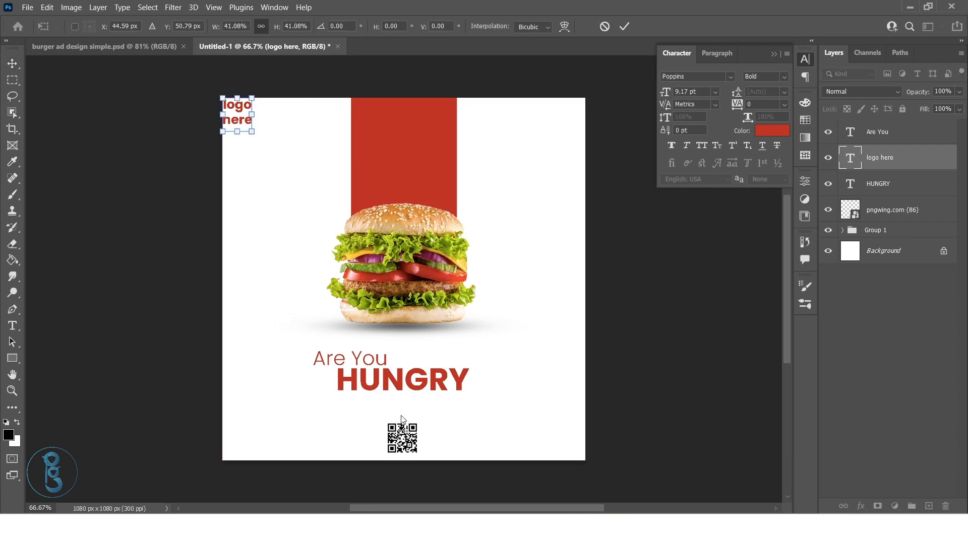
{"action": "key", "text": "Return"}
Copy the "Are You" text to the canvas's bottom-left corner and change it to "contect info"
{"action": "right_click", "coordinate": [370, 369]}
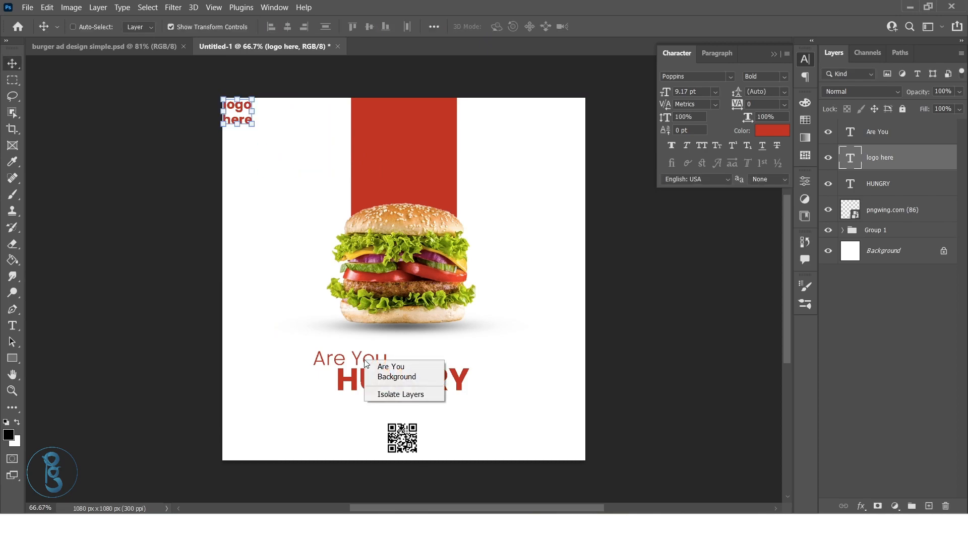
{"action": "left_click", "coordinate": [390, 366]}
{"action": "left_click_drag", "start_coordinate": [361, 357], "coordinate": [272, 446]}
{"action": "double_click", "coordinate": [271, 447]}
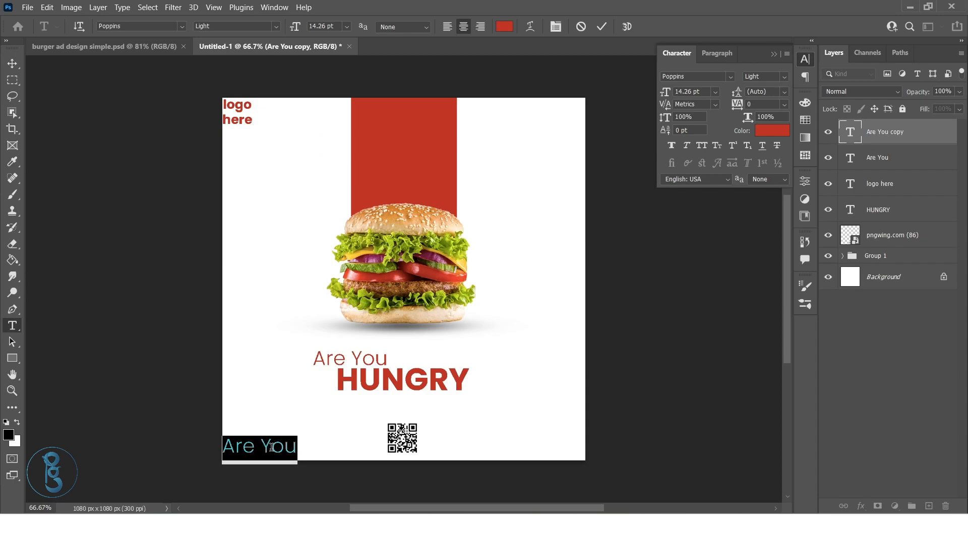
{"action": "type", "text": "conte"}
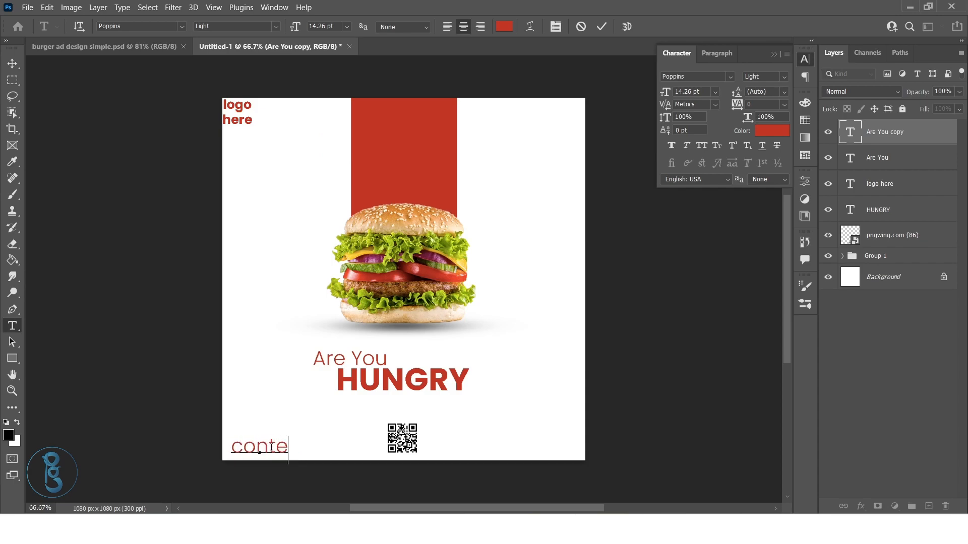
{"action": "type", "text": "ct info"}
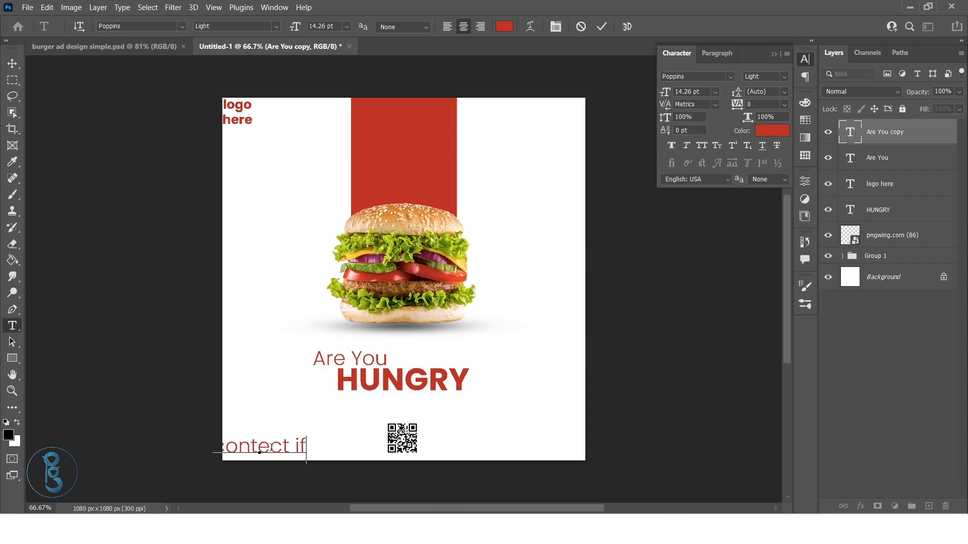
{"action": "key", "text": "ctrl+Return"}
{"action": "key", "text": "v"}
Scale "contect info" to about 60% and place it at the canvas's bottom left, about 10 px in from the edge
{"action": "mouse_move", "coordinate": [277, 447]}
{"action": "left_mouse_down"}
{"action": "mouse_move", "coordinate": [346, 448]}
{"action": "mouse_move", "coordinate": [277, 455]}
{"action": "left_mouse_up"}
{"action": "key", "text": "ctrl+t"}
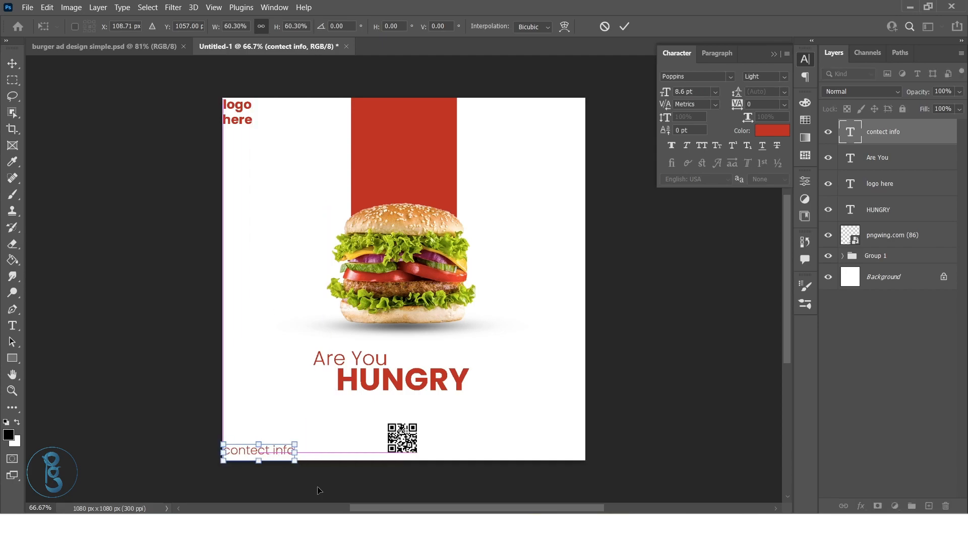
{"action": "key", "text": "shift+Right"}
{"action": "key", "text": "shift+Up"}
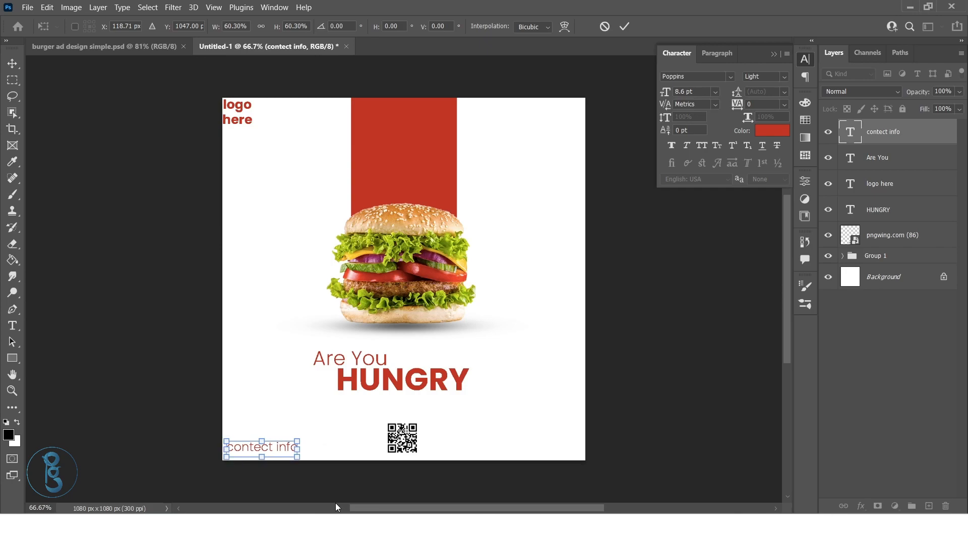
{"action": "key", "text": "shift+Down"}
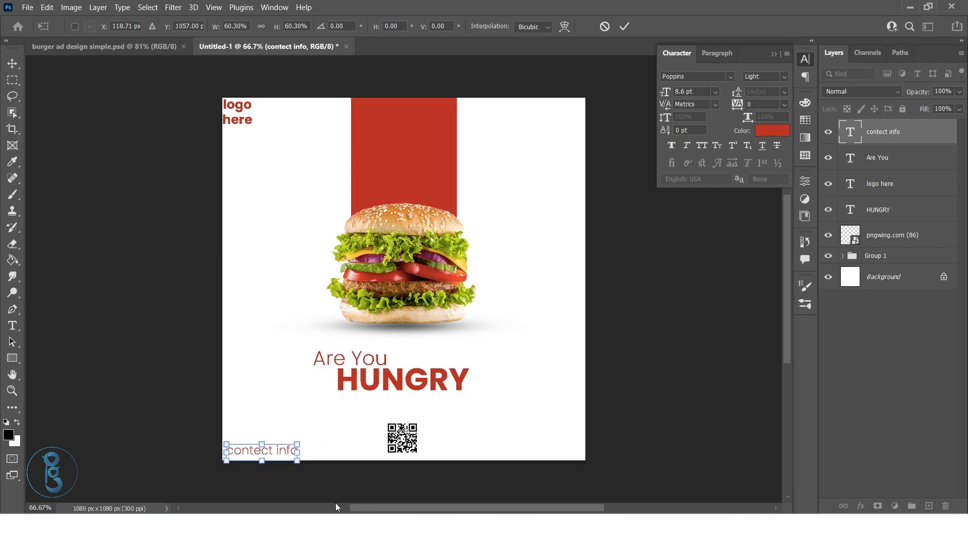
{"action": "key", "text": "Return"}
Copy the "contect info" text to the canvas's bottom-right corner and change it to "T&C"
{"action": "left_click_drag", "start_coordinate": [285, 452], "coordinate": [566, 447]}
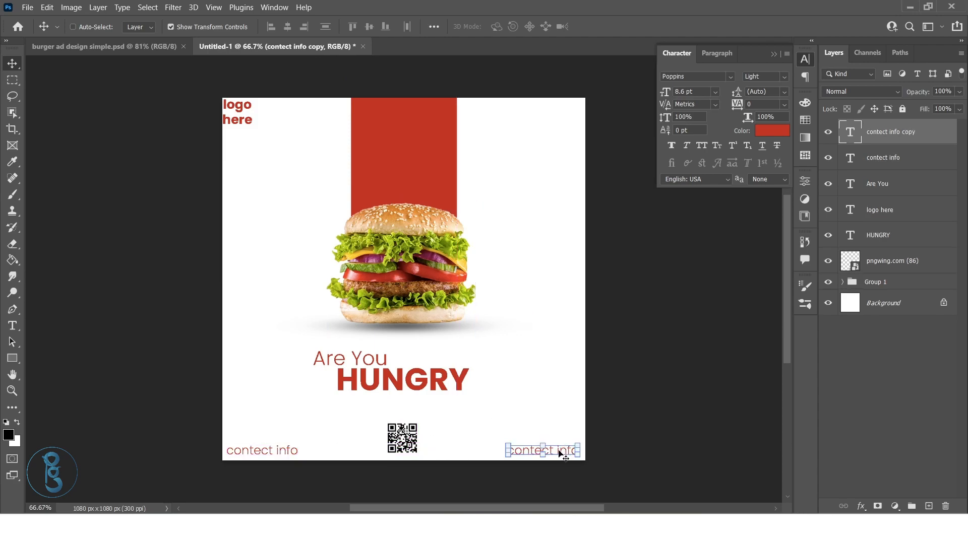
{"action": "double_click", "coordinate": [557, 451]}
{"action": "key", "text": "BackSpace"}
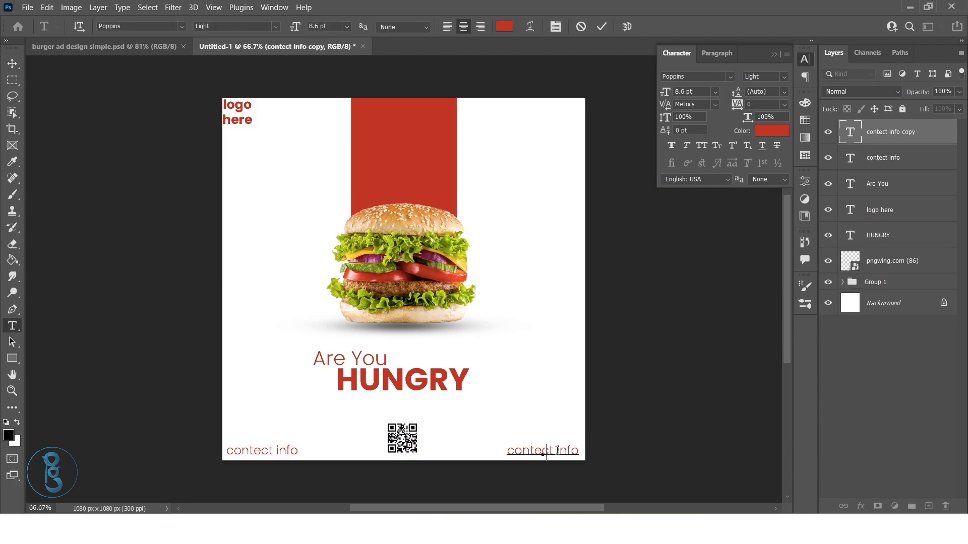
{"action": "type", "text": "T&C"}
{"action": "key", "text": "ctrl+Return"}
{"action": "key", "text": "v"}
{"action": "left_click_drag", "start_coordinate": [546, 452], "coordinate": [574, 454]}
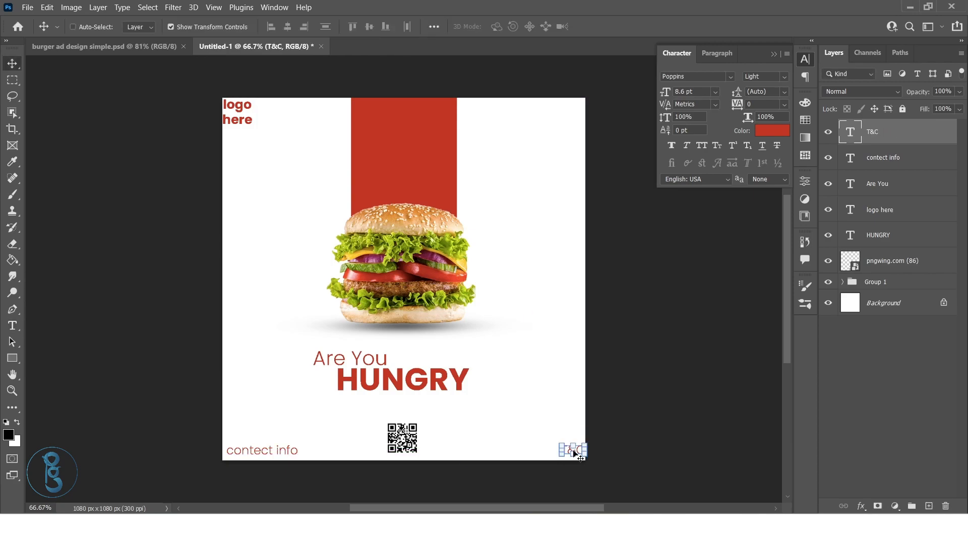
{"action": "left_click", "coordinate": [873, 406]}
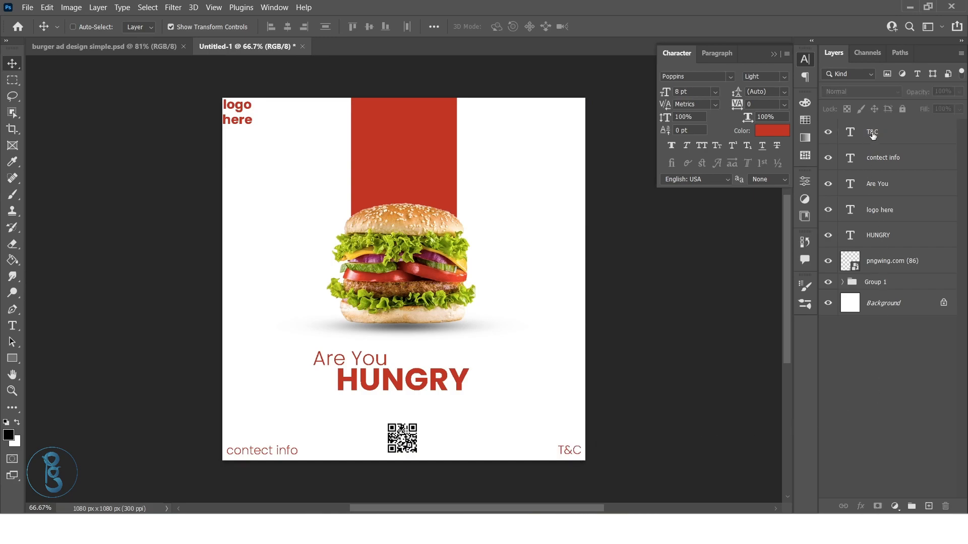
Copy the "HUNGRY" headline to just above the QR code and change its wording to "Scan me"
{"action": "right_click", "coordinate": [426, 378]}
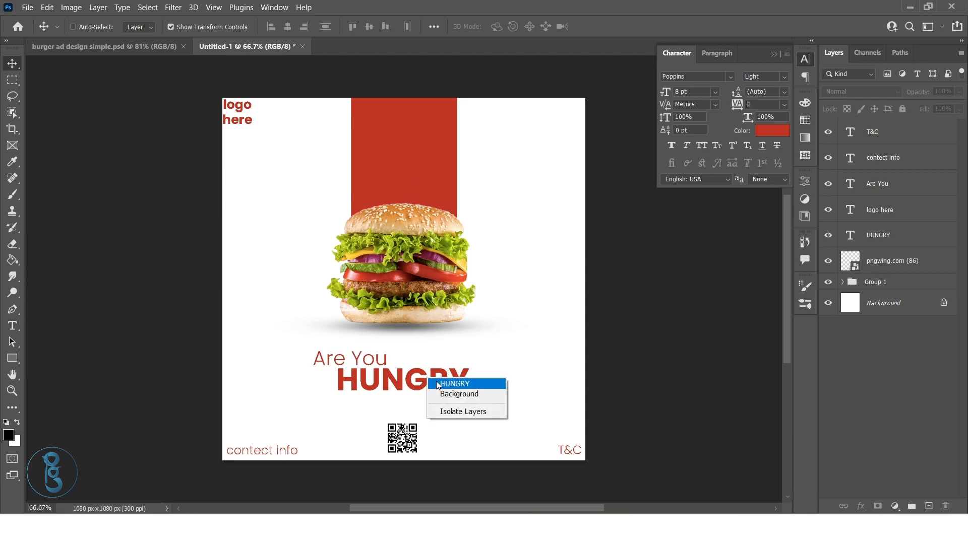
{"action": "left_click", "coordinate": [436, 381]}
{"action": "left_click_drag", "start_coordinate": [428, 411], "coordinate": [427, 408]}
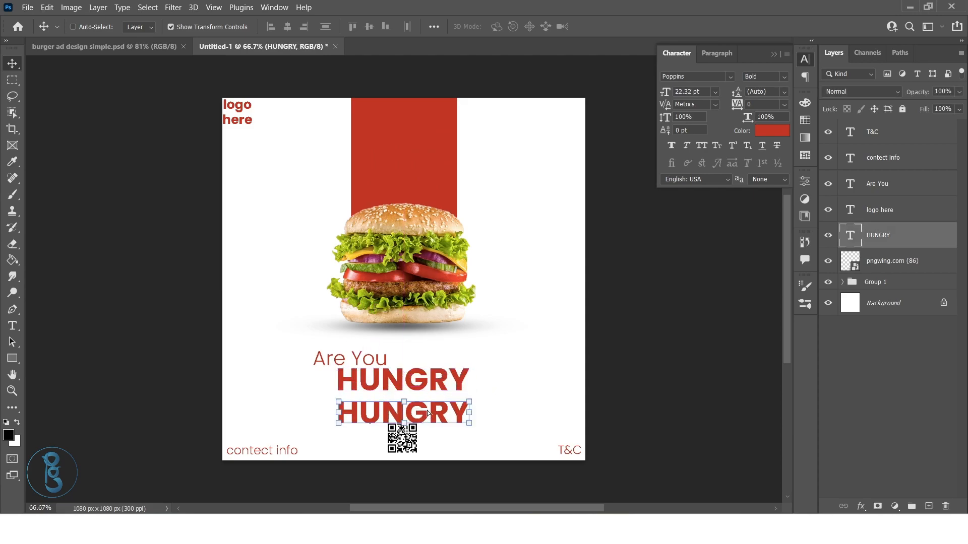
{"action": "double_click", "coordinate": [427, 408]}
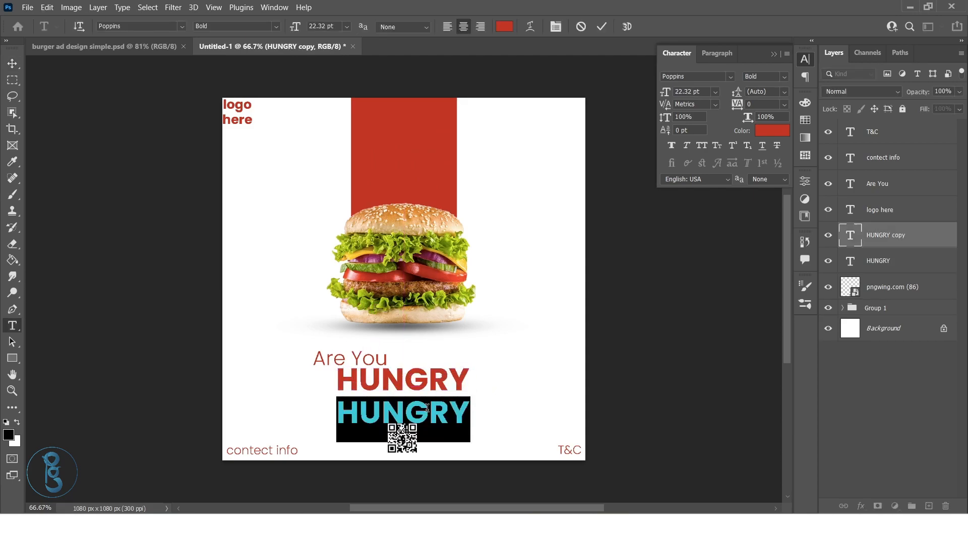
{"action": "type", "text": "Scanme"}
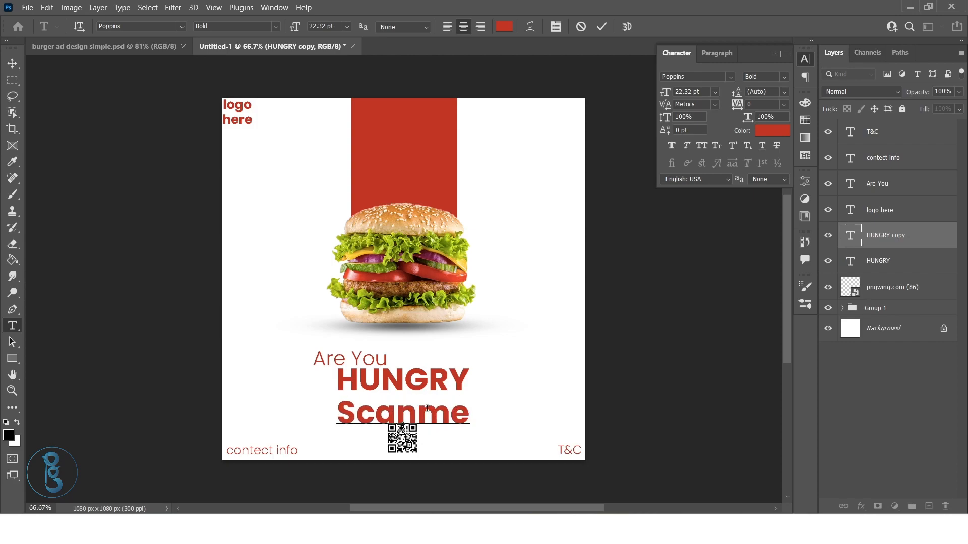
{"action": "left_click", "coordinate": [427, 408]}
{"action": "key", "text": "ctrl+Return"}
Scale "Scan me" to about 39% centred above the QR code and set its font style to SemiBold
{"action": "key", "text": "ctrl+t"}
{"action": "left_click_drag", "start_coordinate": [474, 416], "coordinate": [408, 417]}
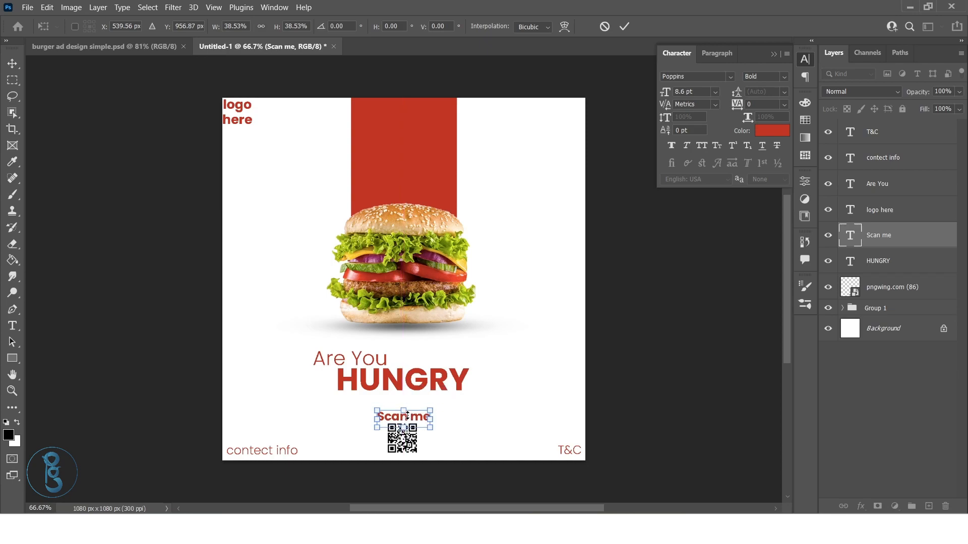
{"action": "left_click", "coordinate": [624, 27]}
{"action": "left_click", "coordinate": [787, 75]}
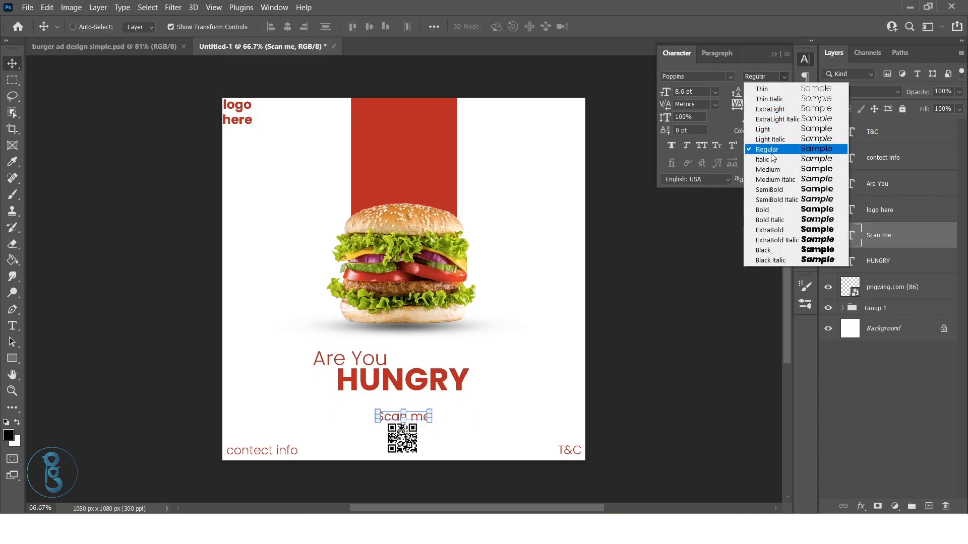
{"action": "left_click", "coordinate": [770, 189]}
{"action": "left_click", "coordinate": [873, 392]}
Expand Group 1 and scale the burger image down slightly to about 452 × 452 px
{"action": "left_click", "coordinate": [877, 261]}
{"action": "left_click", "coordinate": [840, 309]}
{"action": "left_click", "coordinate": [841, 309]}
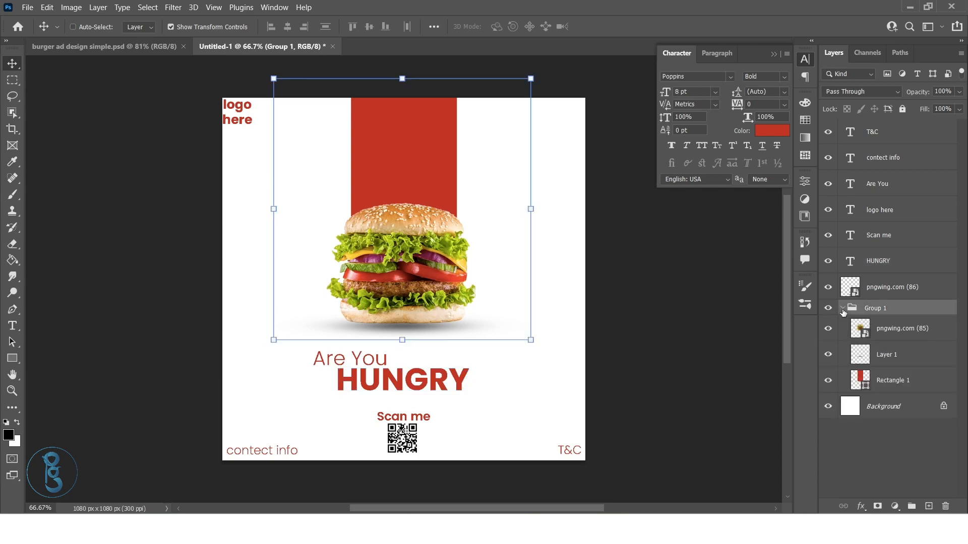
{"action": "left_click", "coordinate": [890, 330]}
{"action": "key", "text": "ctrl+t"}
{"action": "left_click_drag", "start_coordinate": [480, 260], "coordinate": [478, 263]}
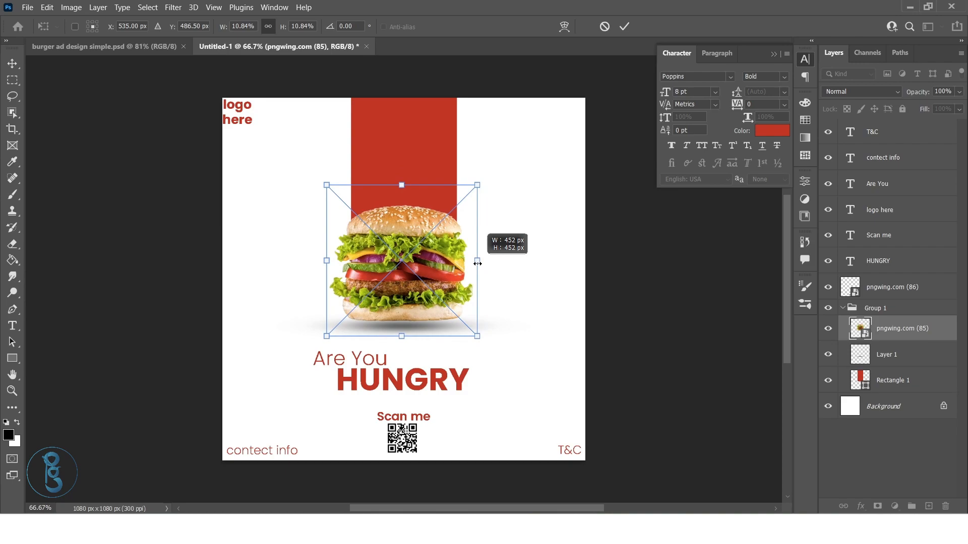
Nudge the shadow layer up a few pixels to meet the bottom of the resized burger
{"action": "left_click", "coordinate": [891, 356]}
{"action": "key", "text": "Up"}
{"action": "key", "text": "Up"}
{"action": "key", "text": "Up"}
{"action": "key", "text": "Up"}
{"action": "key", "text": "Up"}
{"action": "key", "text": "Up"}
{"action": "key", "text": "Up"}
{"action": "key", "text": "Up"}
{"action": "key", "text": "Up"}
{"action": "key", "text": "Up"}
{"action": "key", "text": "Up"}
{"action": "key", "text": "Up"}
{"action": "key", "text": "Up"}
{"action": "key", "text": "Up"}
{"action": "key", "text": "Up"}
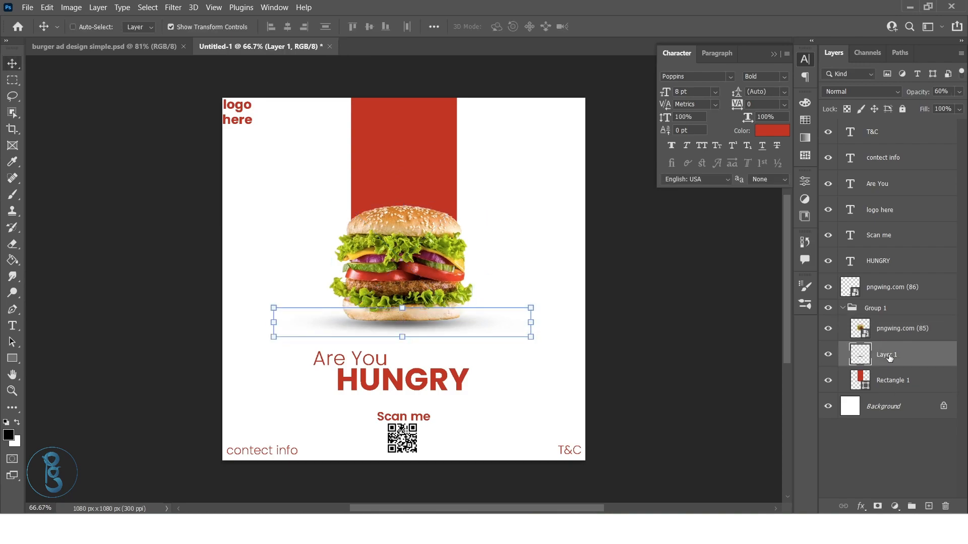
Move Group 1 with the burger, shadow and red banner up slightly on the canvas
{"action": "left_click", "coordinate": [879, 308]}
{"action": "left_click_drag", "start_coordinate": [411, 281], "coordinate": [411, 277]}
{"action": "left_click", "coordinate": [897, 410]}
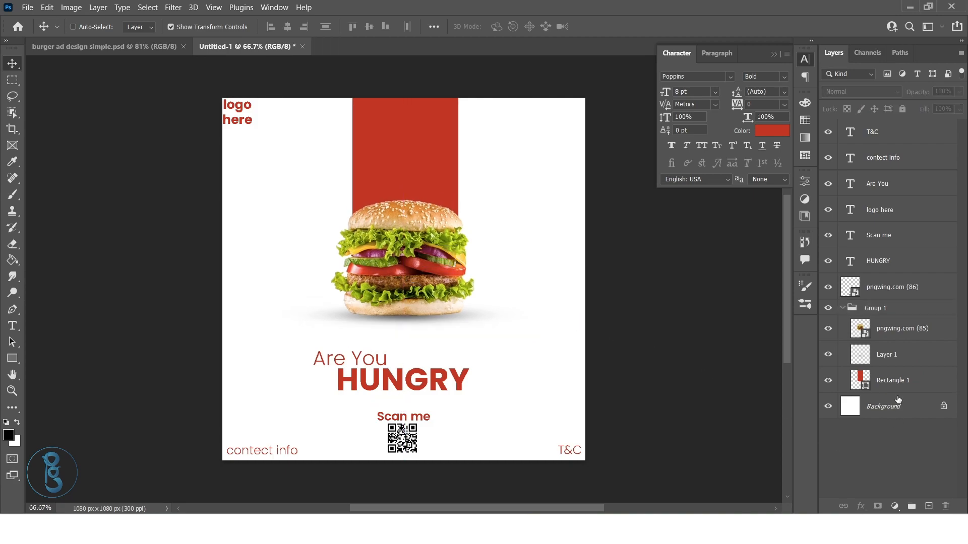
Move the "Are You" and "HUNGRY" text layers up together to just below the burger's shadow
{"action": "left_click", "coordinate": [879, 263]}
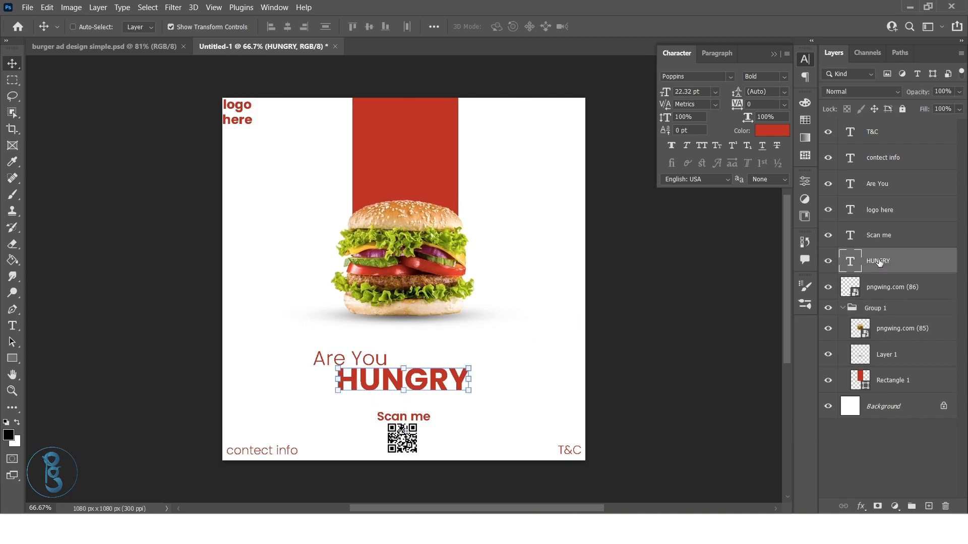
{"action": "left_click", "coordinate": [883, 185], "text": "ctrl"}
{"action": "left_click_drag", "start_coordinate": [410, 385], "coordinate": [414, 358]}
{"action": "left_click", "coordinate": [875, 455]}
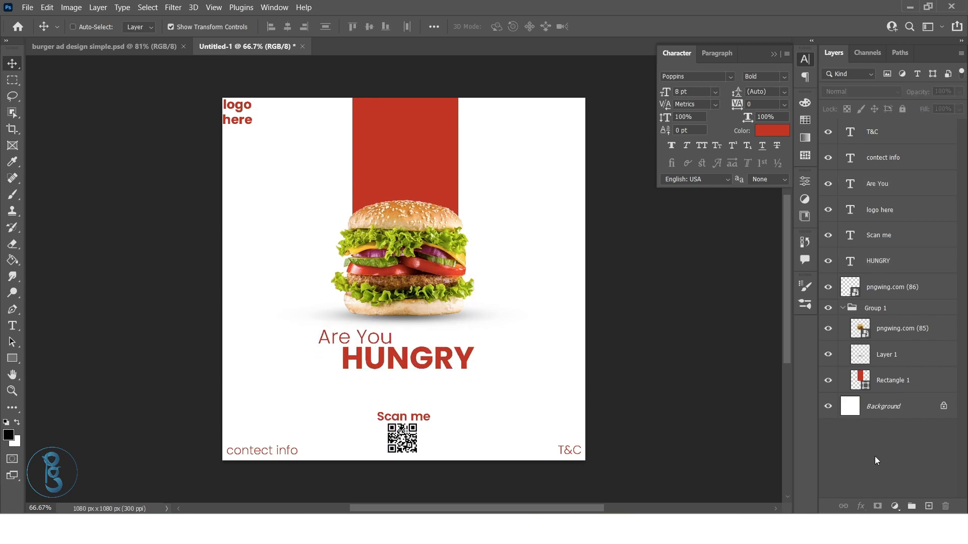
Add a light grey (#d2d2d2) Solid Color fill layer directly above the Background
{"action": "left_click", "coordinate": [875, 412]}
{"action": "left_click", "coordinate": [895, 506]}
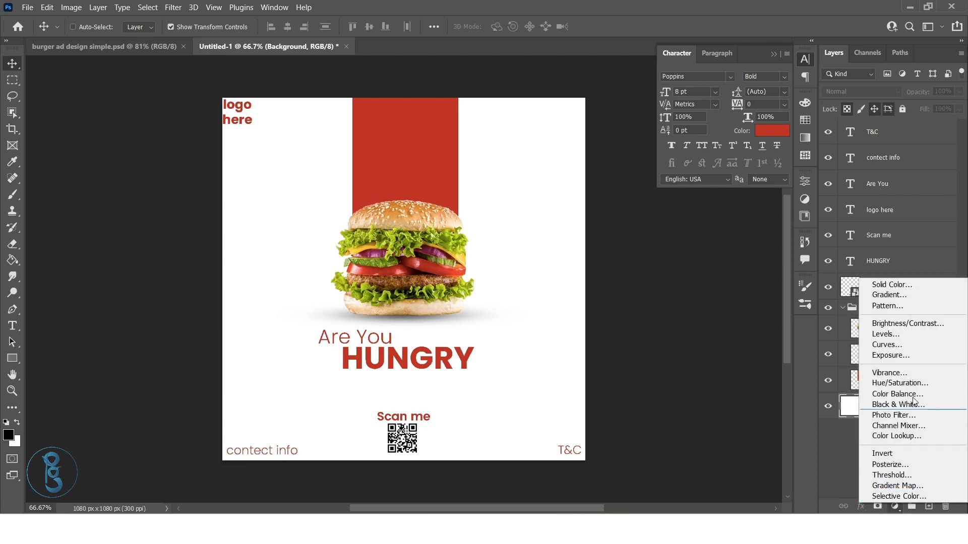
{"action": "left_click", "coordinate": [906, 283]}
{"action": "mouse_move", "coordinate": [543, 220]}
{"action": "left_mouse_down"}
{"action": "mouse_move", "coordinate": [533, 147]}
{"action": "mouse_move", "coordinate": [523, 167]}
{"action": "mouse_move", "coordinate": [522, 150]}
{"action": "left_mouse_up"}
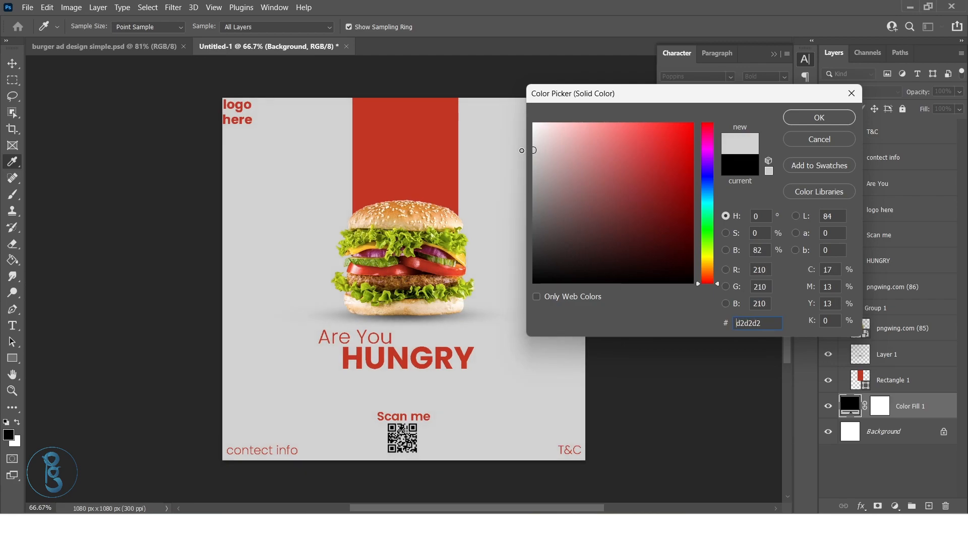
{"action": "left_click", "coordinate": [803, 124]}
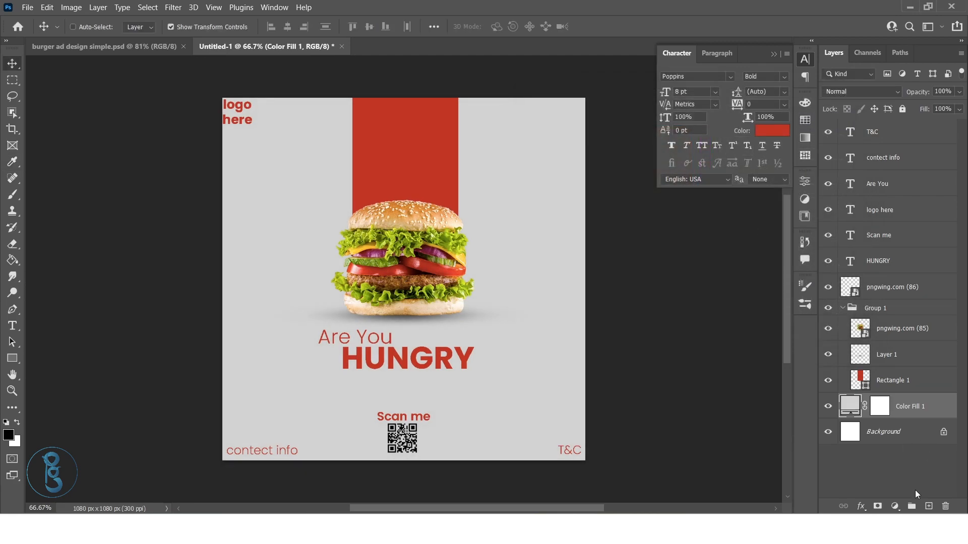
Create a new layer above the grey fill and set the brush to a fully round tip of about 844 px
{"action": "left_click", "coordinate": [929, 506]}
{"action": "key", "text": "b"}
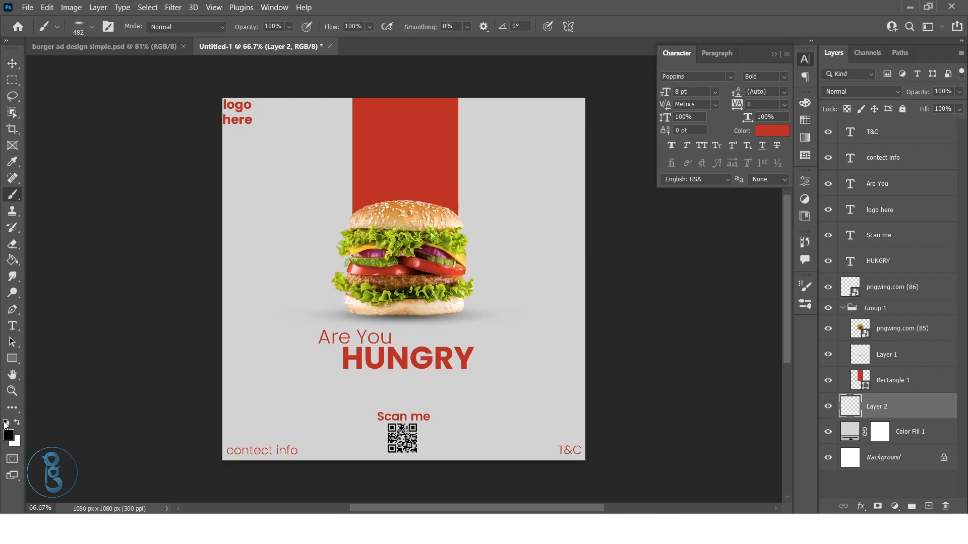
{"action": "left_click_drag", "start_coordinate": [380, 309], "coordinate": [442, 294]}
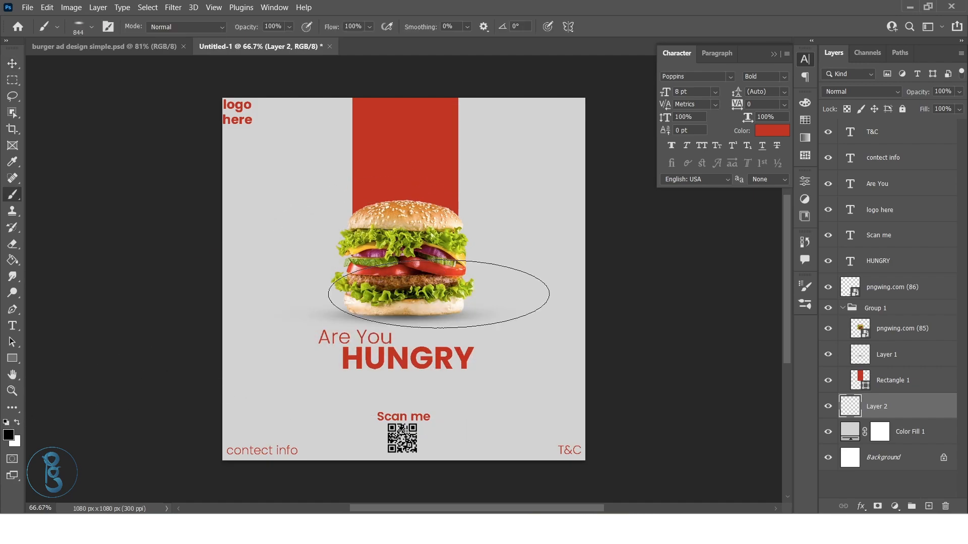
{"action": "right_click", "coordinate": [485, 347]}
{"action": "left_click_drag", "start_coordinate": [519, 258], "coordinate": [515, 289]}
{"action": "key", "text": "Return"}
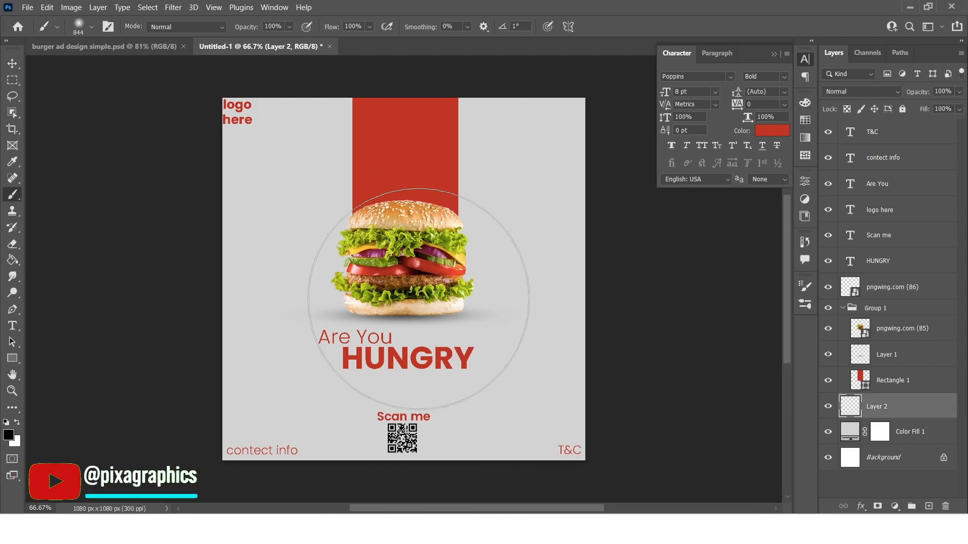
Paint a soft white glow behind the burger on the new layer, reducing the brush to about 674 px
{"action": "key", "text": "x"}
{"action": "mouse_move", "coordinate": [419, 300]}
{"action": "left_mouse_down"}
{"action": "mouse_move", "coordinate": [417, 434]}
{"action": "mouse_move", "coordinate": [447, 190]}
{"action": "left_mouse_up"}
{"action": "left_click_drag", "start_coordinate": [398, 272], "coordinate": [347, 282]}
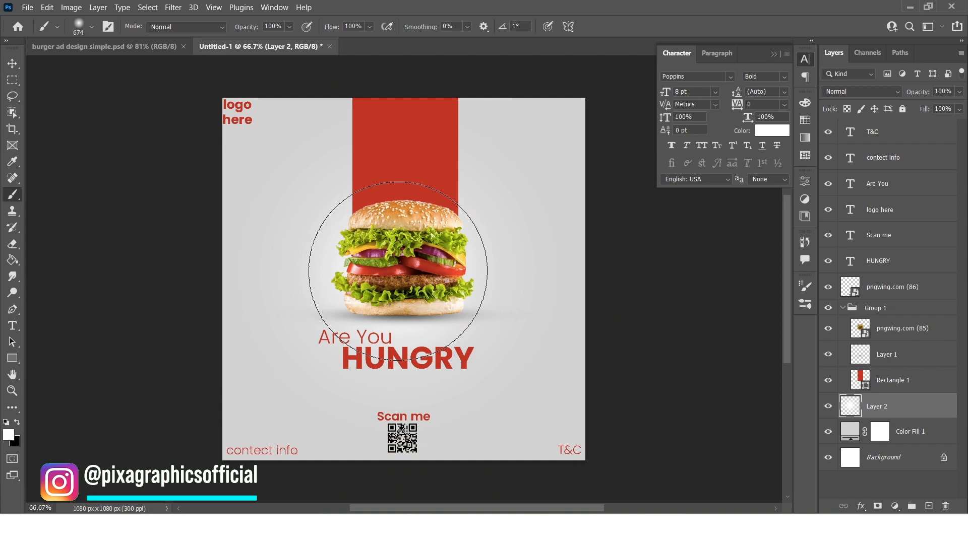
{"action": "key", "text": "v"}
{"action": "left_click", "coordinate": [932, 475]}
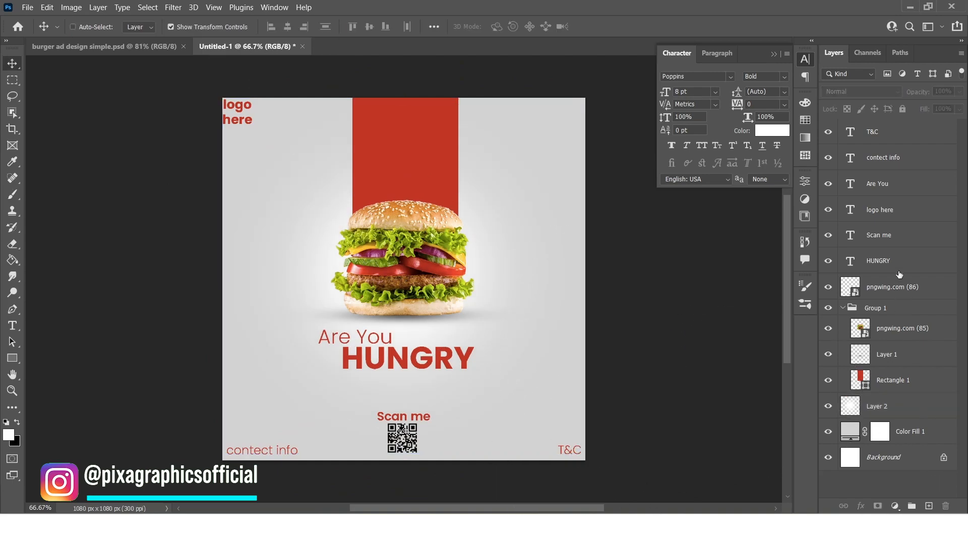
Add a Brightness/Contrast adjustment above all layers with Contrast set to 40, and fit the design in the window
{"action": "left_click", "coordinate": [886, 142]}
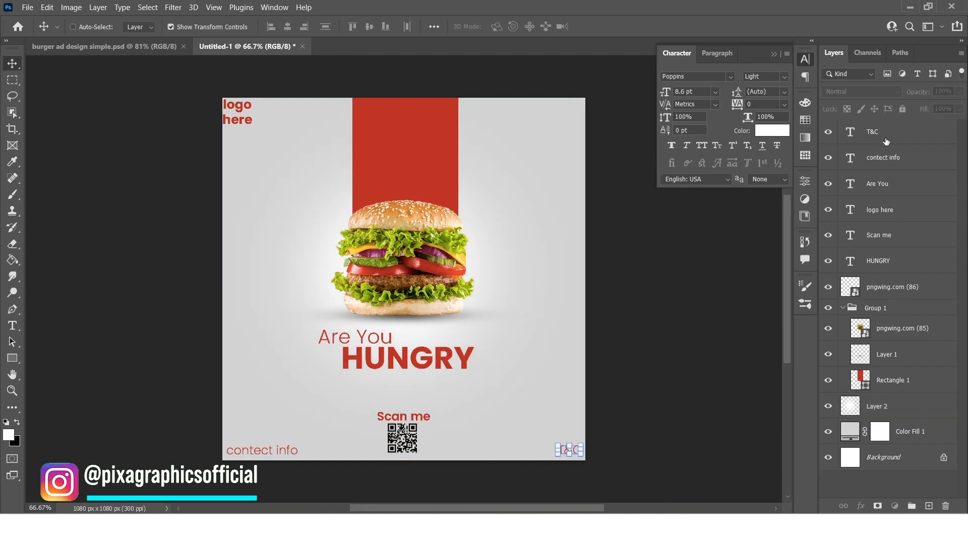
{"action": "left_click", "coordinate": [895, 506]}
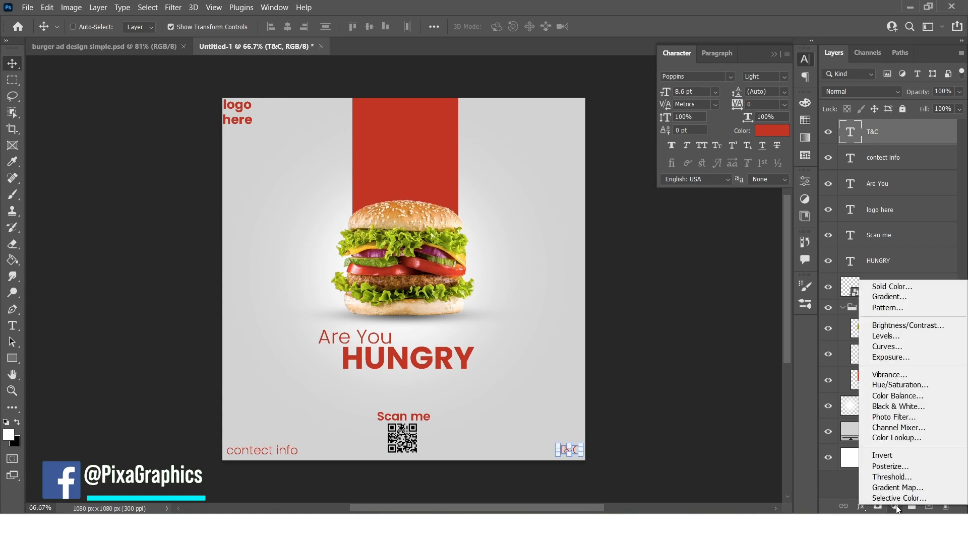
{"action": "left_click", "coordinate": [910, 324]}
{"action": "left_click_drag", "start_coordinate": [714, 277], "coordinate": [739, 277]}
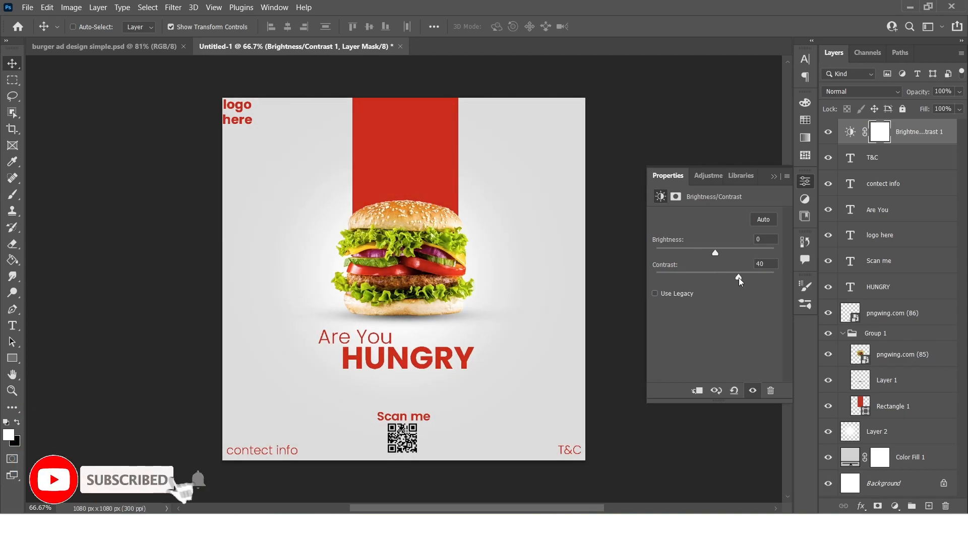
{"action": "left_click", "coordinate": [910, 134]}
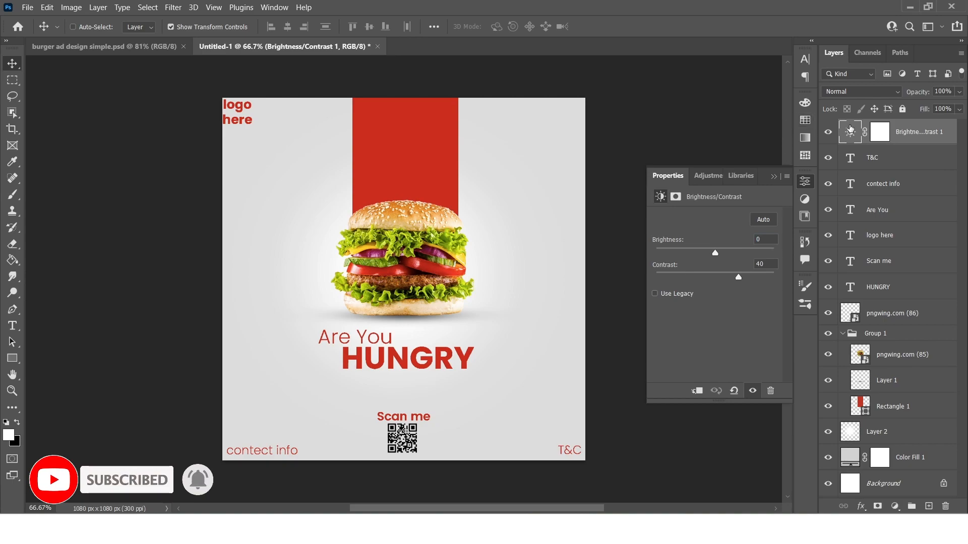
{"action": "left_click", "coordinate": [773, 176]}
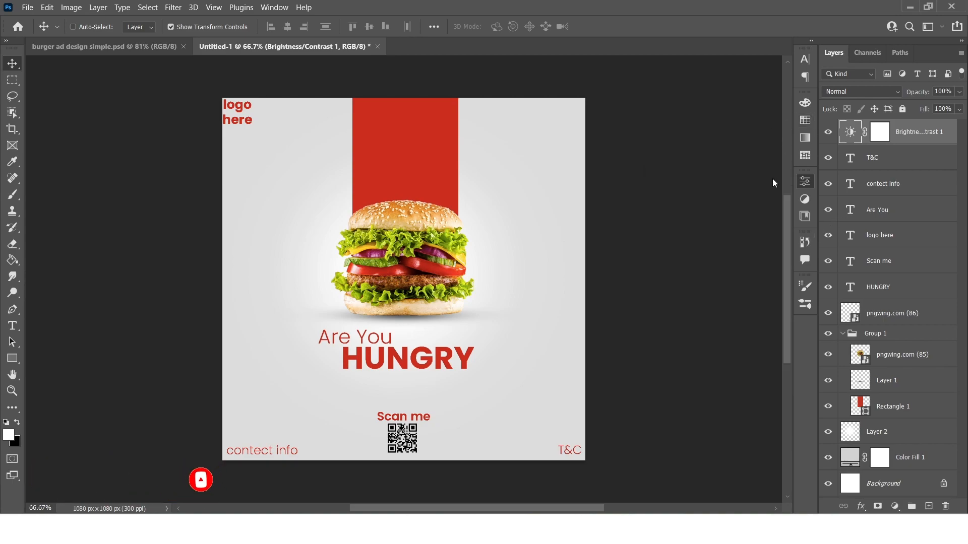
{"action": "left_click", "coordinate": [706, 383], "text": "ctrl"}
{"action": "key", "text": "ctrl+0"}
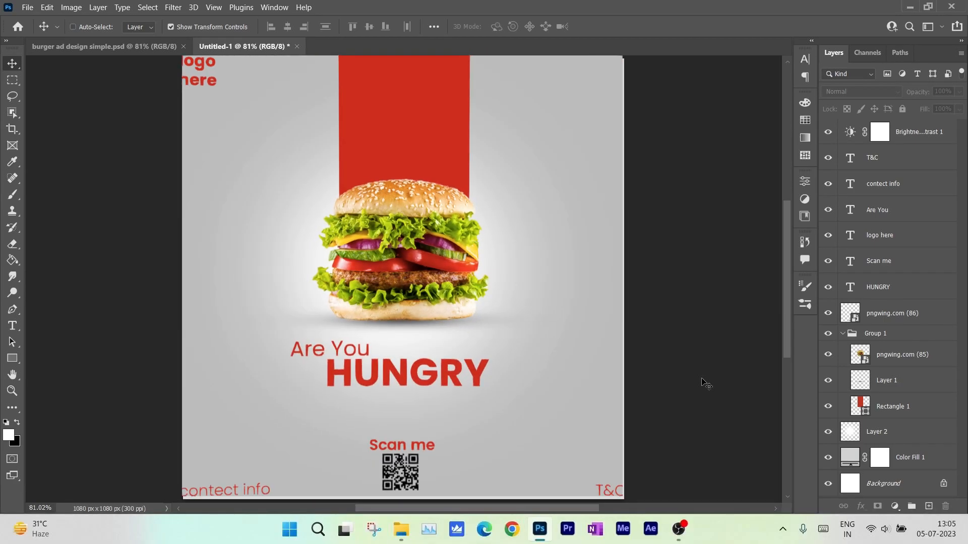